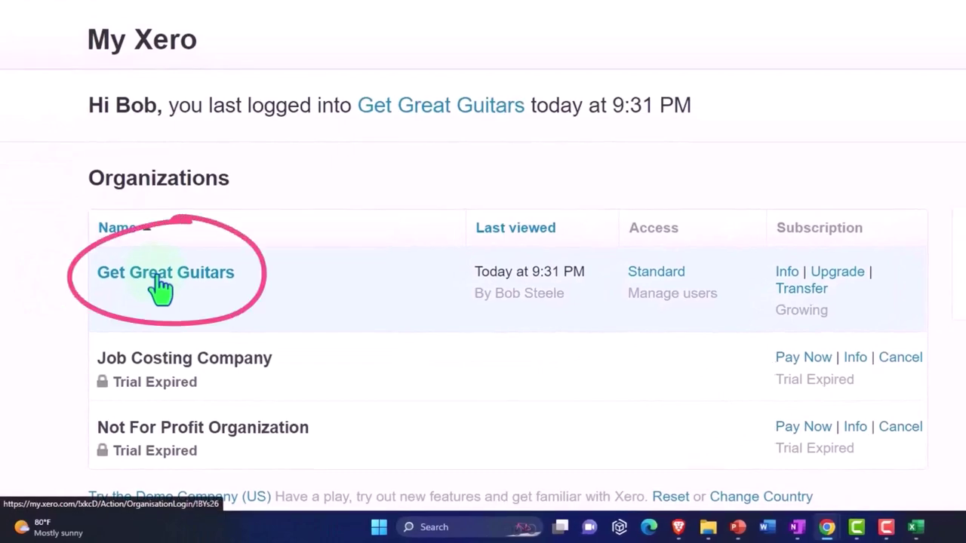
- Open the Get Great Guitars organization and duplicate its dashboard into two more browser tabs
left_click(161, 287)
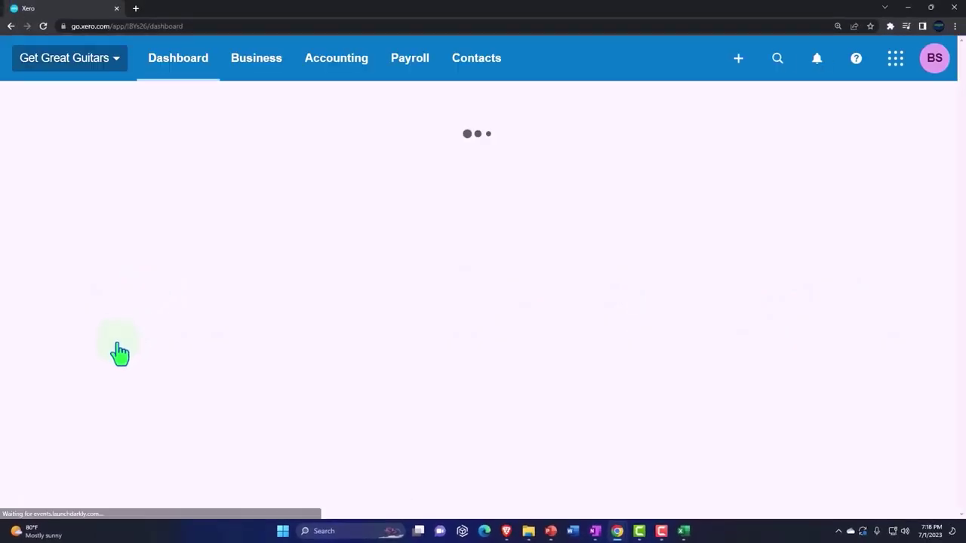
right_click(84, 9)
left_click(138, 79)
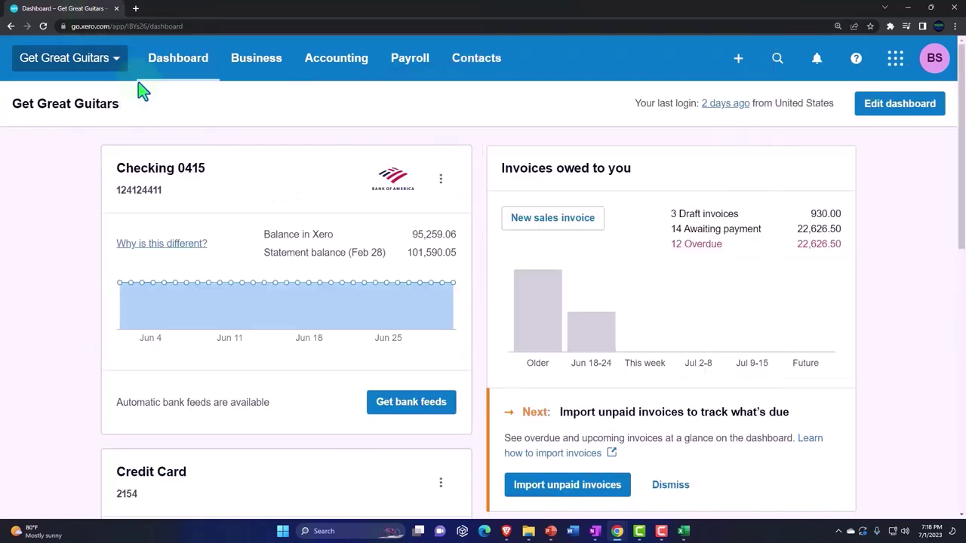
right_click(184, 10)
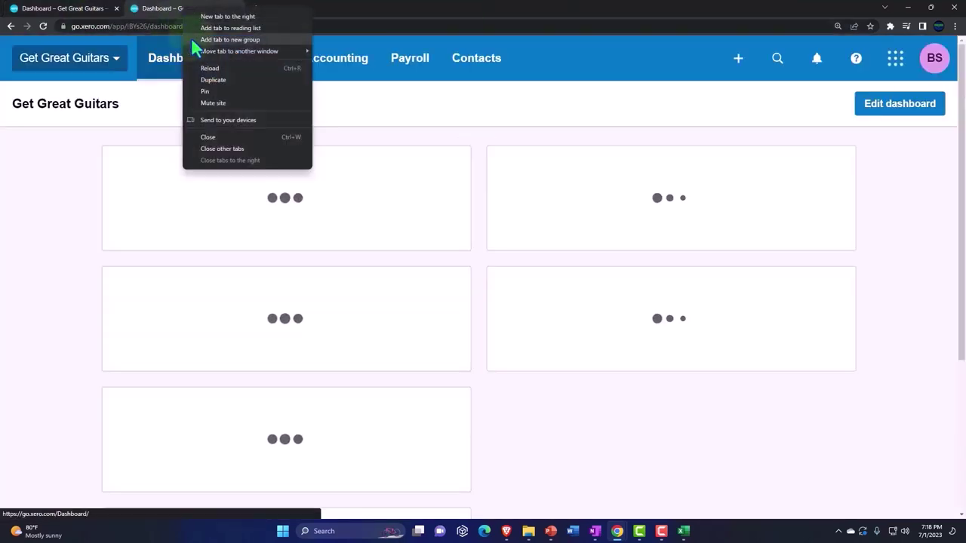
left_click(213, 79)
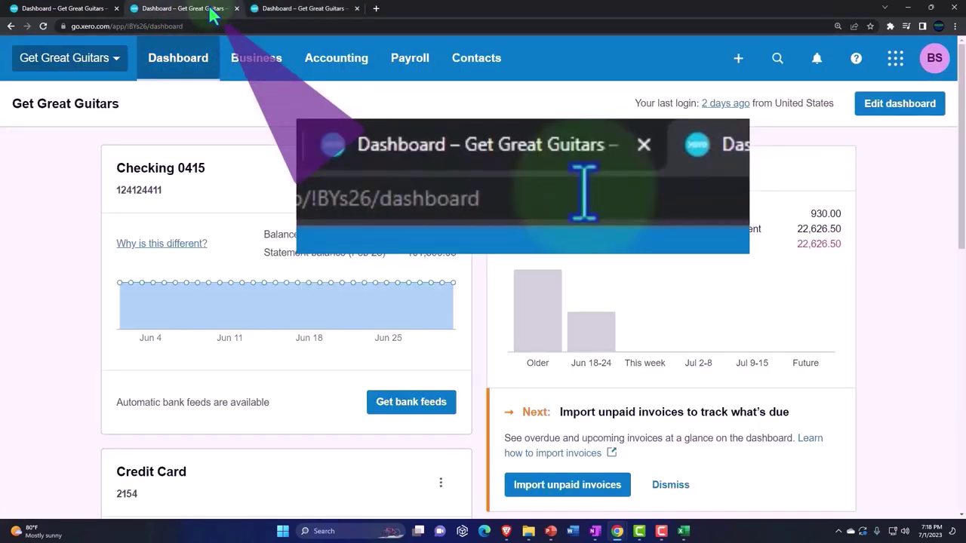
- Open the Balance Sheet Comp report in the second browser tab and the Income Statement Comp report in the third
left_click(339, 59)
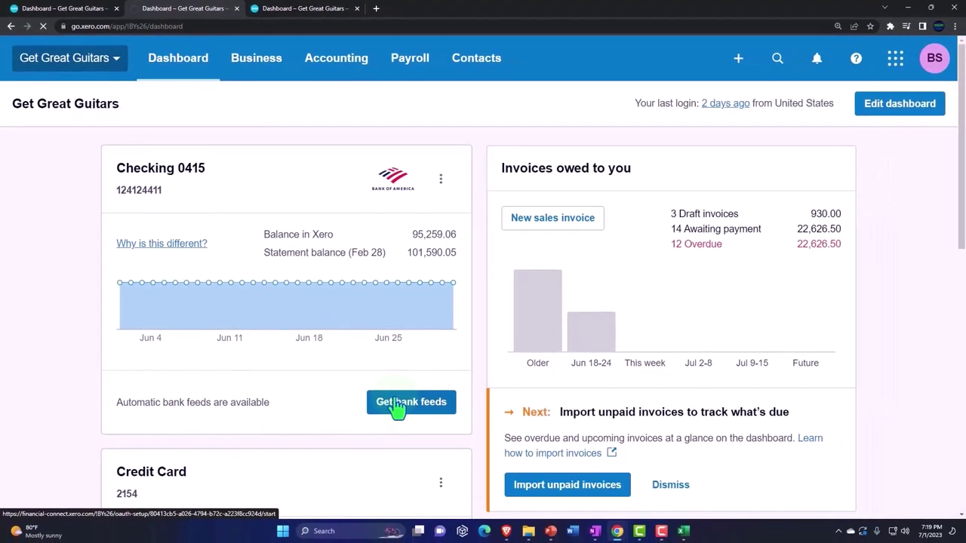
left_click(318, 9)
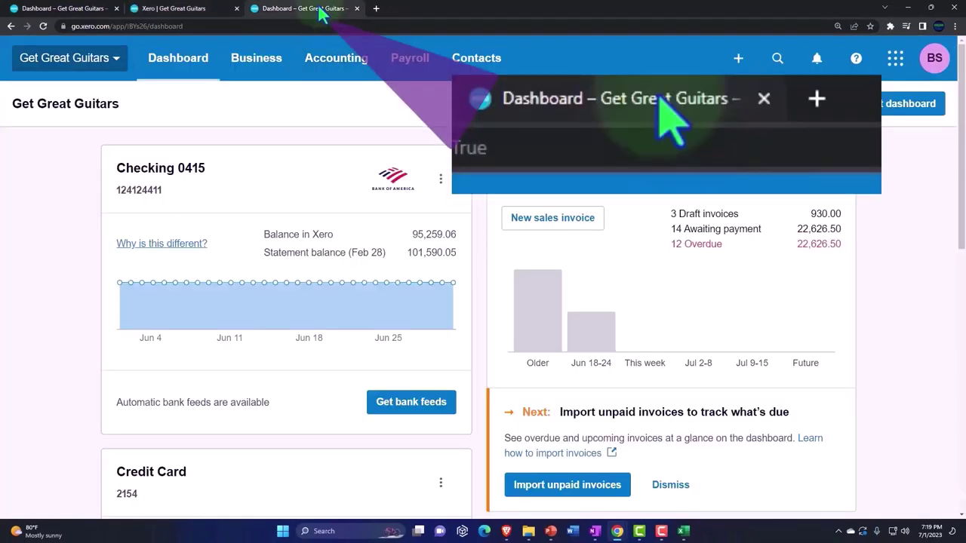
left_click(333, 67)
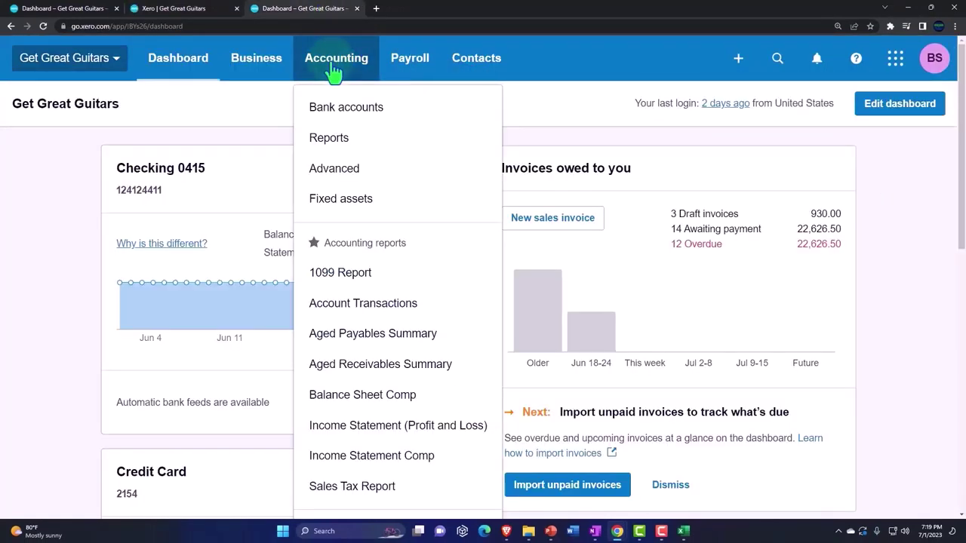
left_click(387, 466)
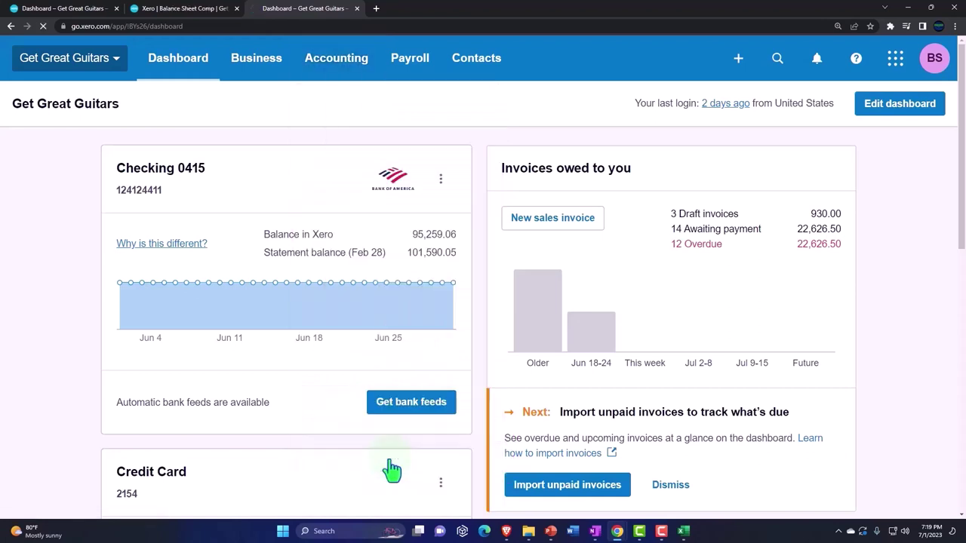
- Examine the Balance Sheet Comp report down to the current liabilities, comparing loan payable and interest payable for January and February 2023
left_click(209, 11)
scroll(304, 238, "down", 1)
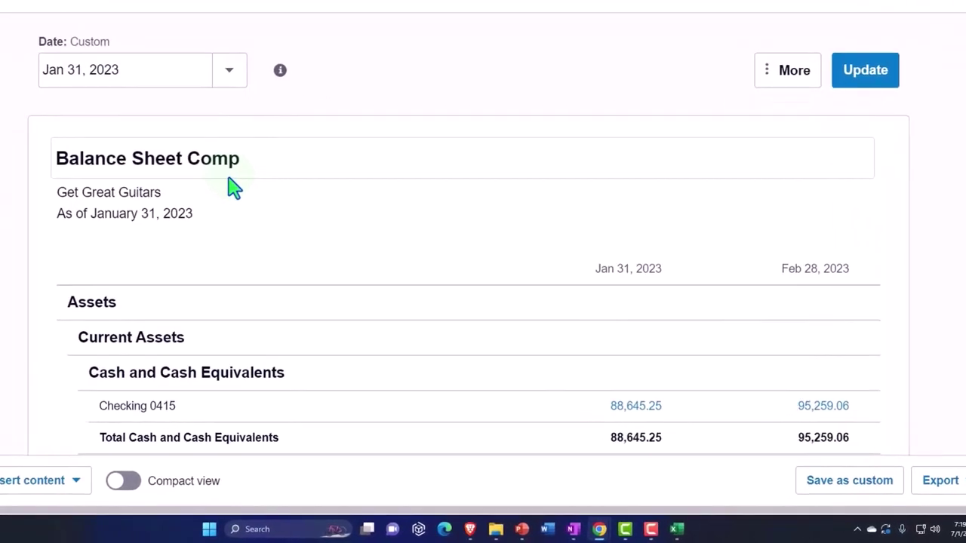
scroll(227, 178, "down", 2)
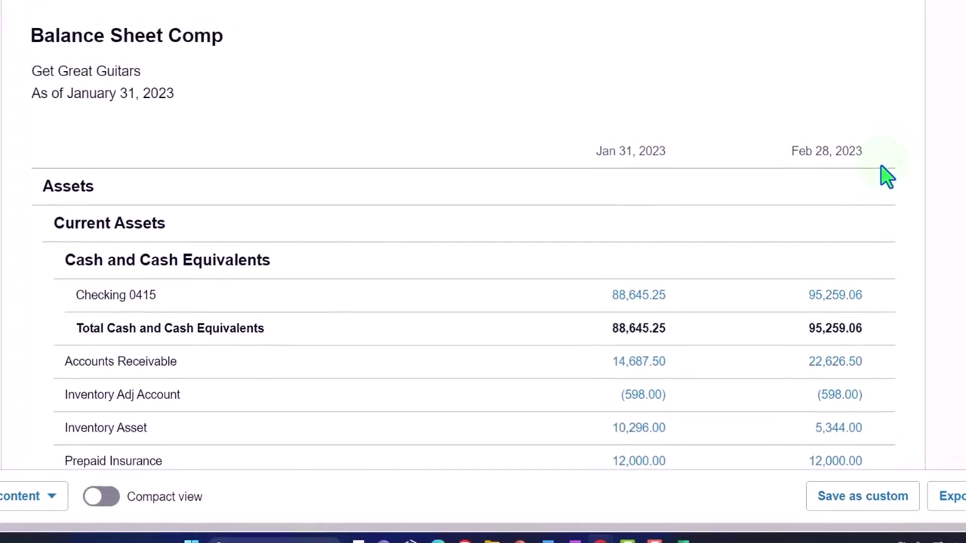
scroll(886, 175, "down", 8)
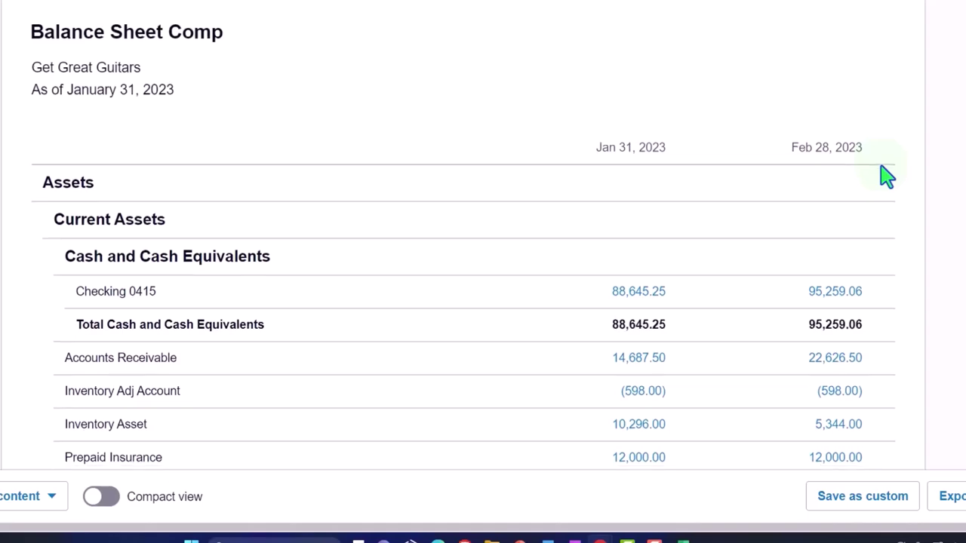
scroll(887, 176, "down", 5)
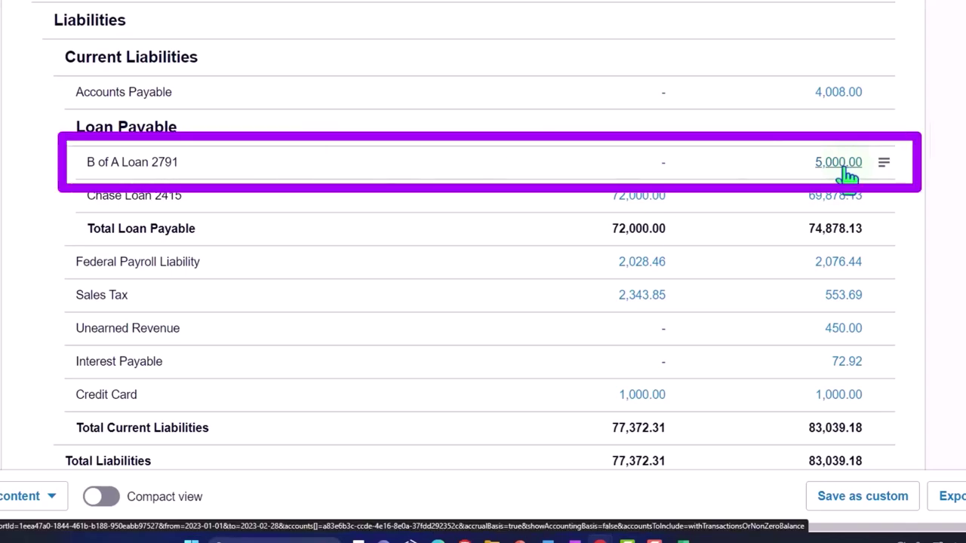
key("ctrl+plus")
key("ctrl+plus")
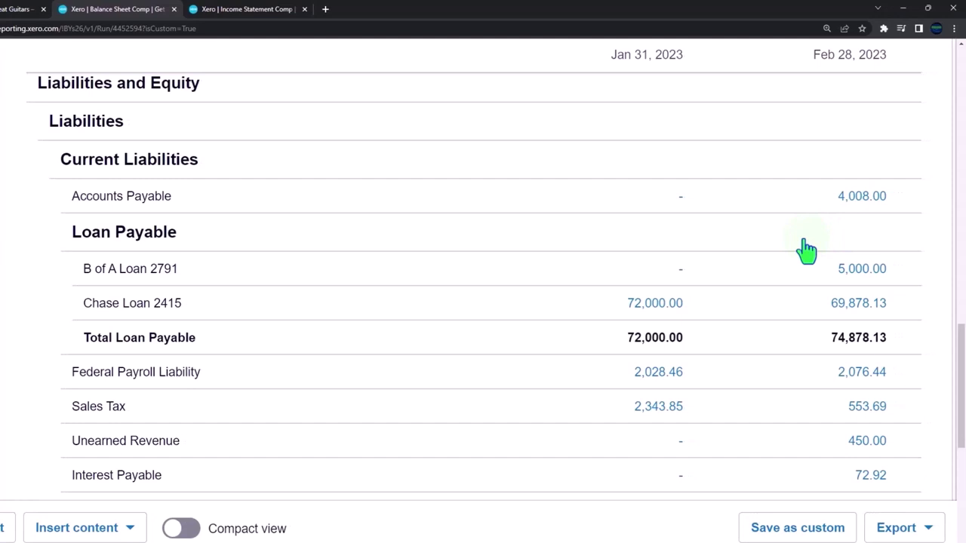
scroll(806, 251, "down", 1)
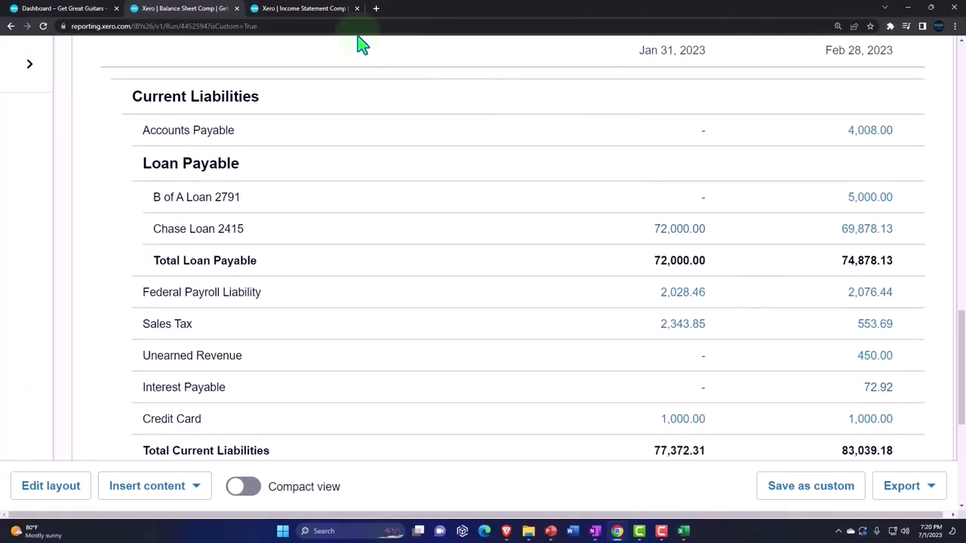
- Review the Income Statement Comp report through operating expenses, interest expense and net income
left_click(306, 8)
scroll(485, 320, "down", 6)
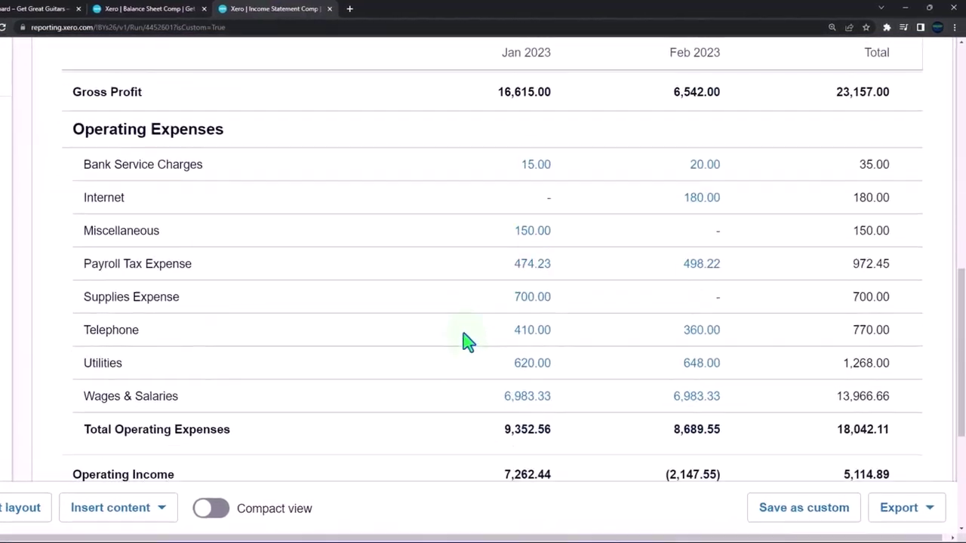
scroll(461, 343, "down", 4)
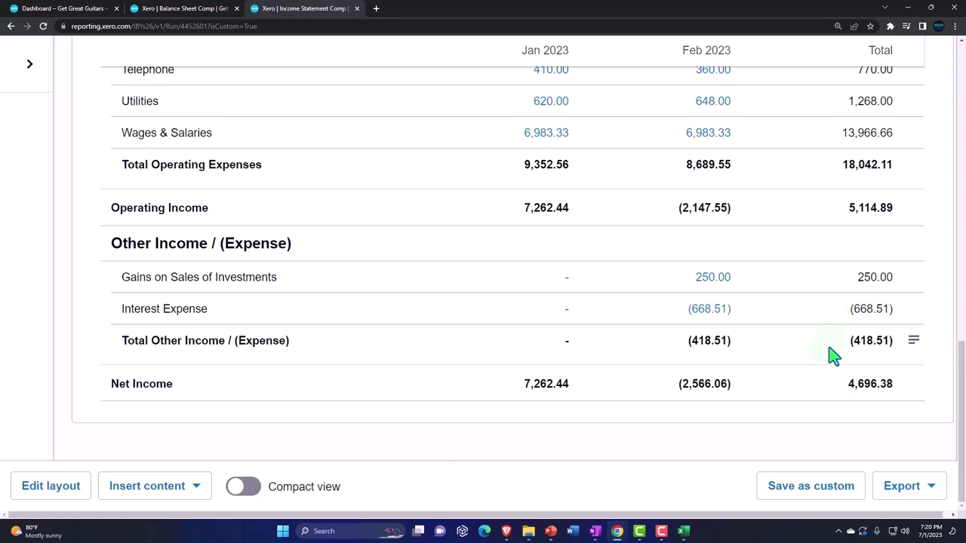
- Switch to the Amortization Table workbook in Excel and examine the loan terms, start date and first payment on the Short Loan sheet
left_click(684, 531)
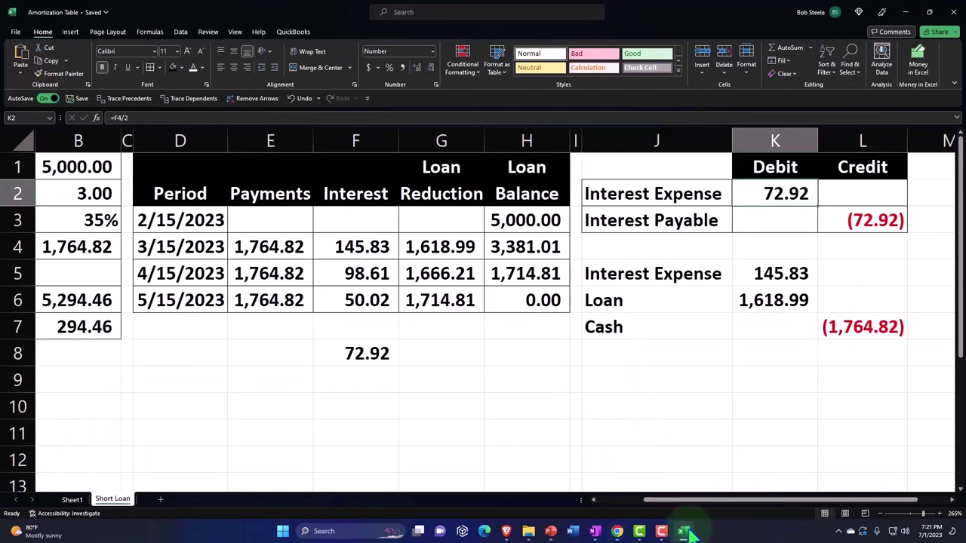
left_click(487, 347)
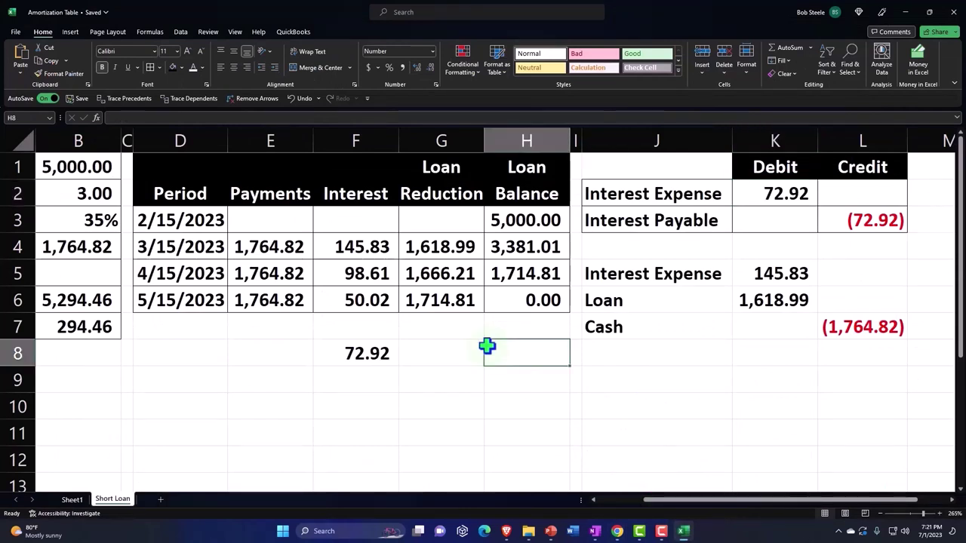
left_click(332, 256)
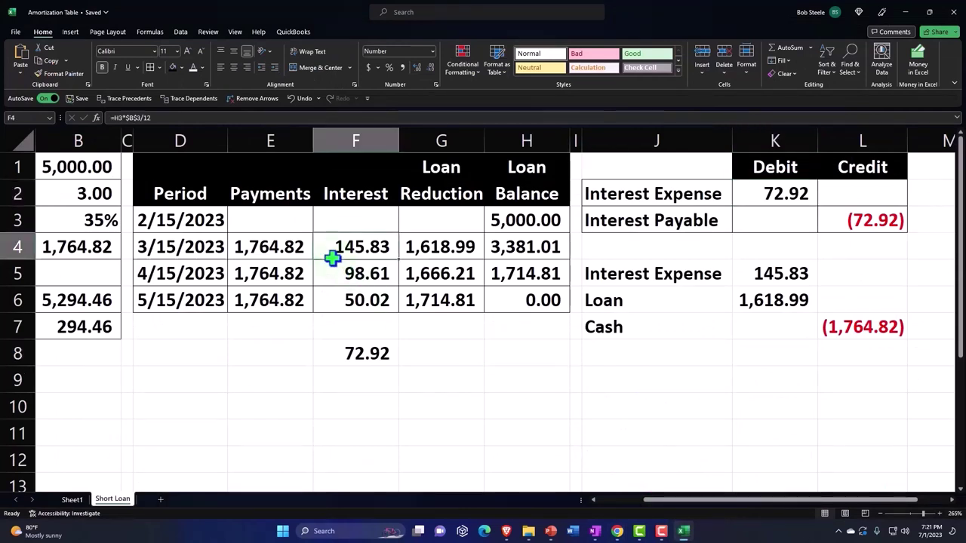
key("Home")
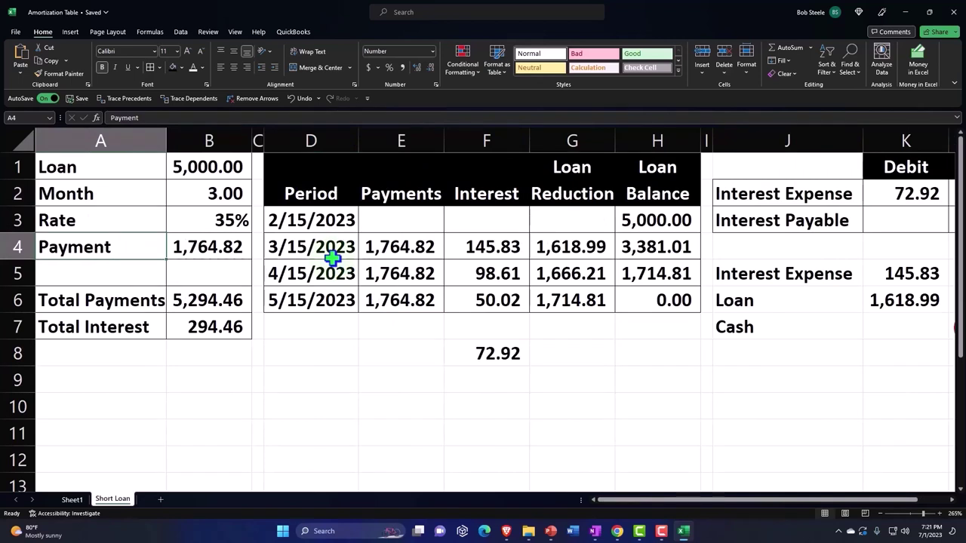
key("Right")
key("Right")
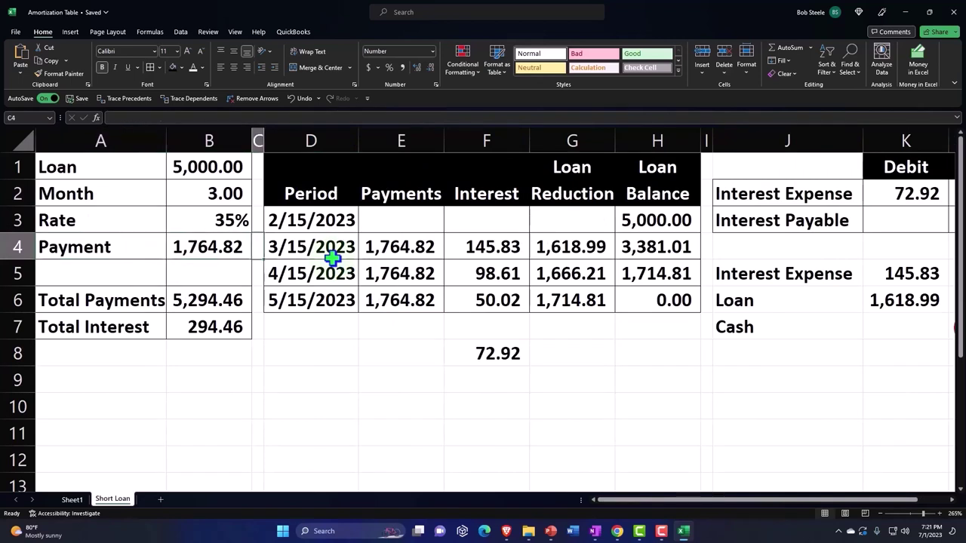
key("Right")
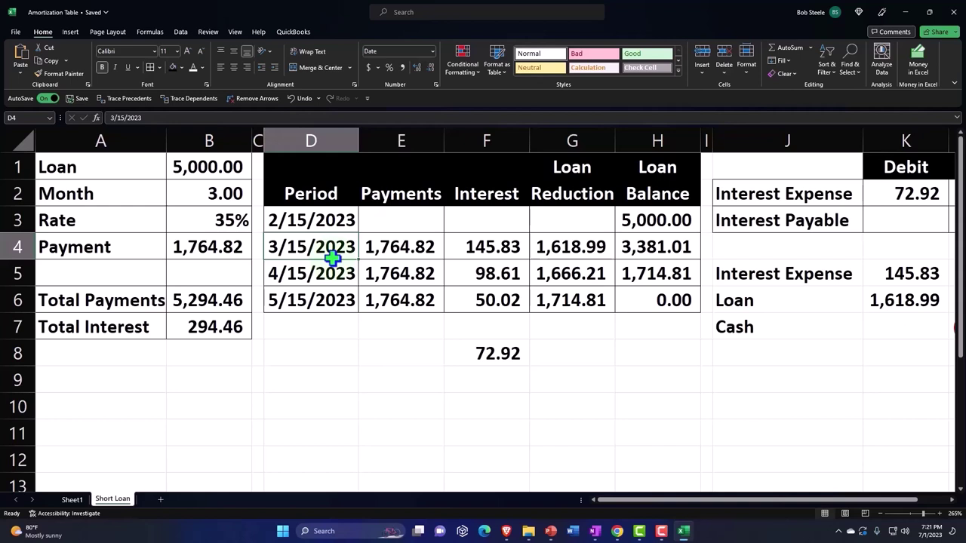
key("Right")
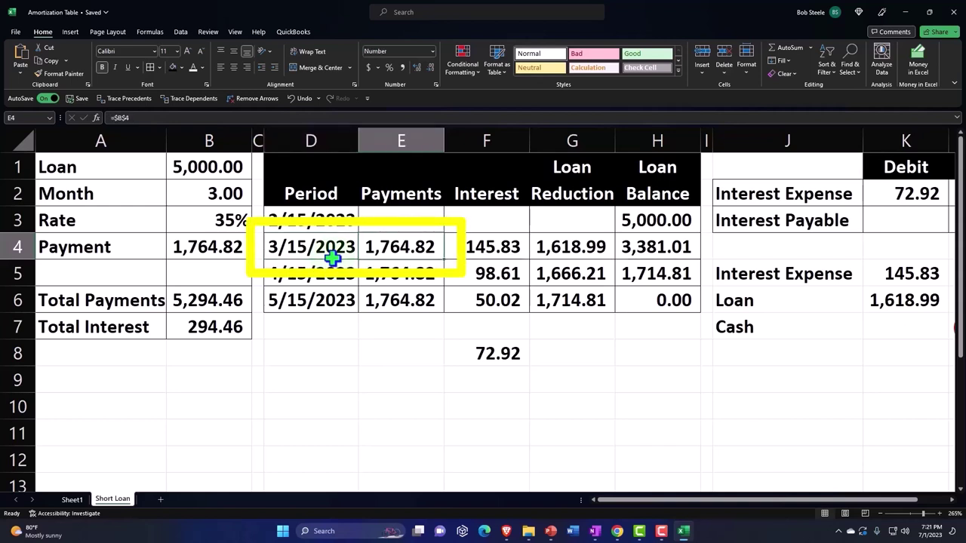
key("Left")
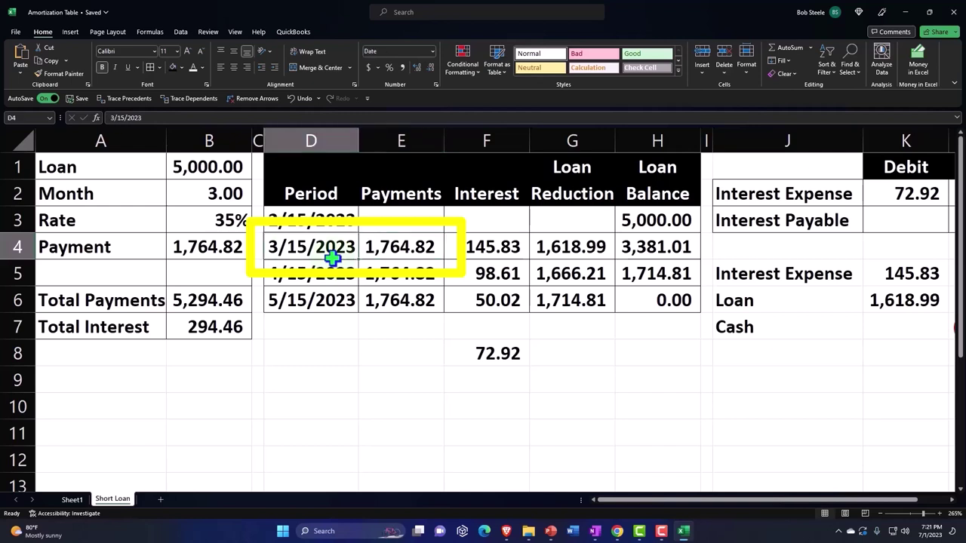
key("Up")
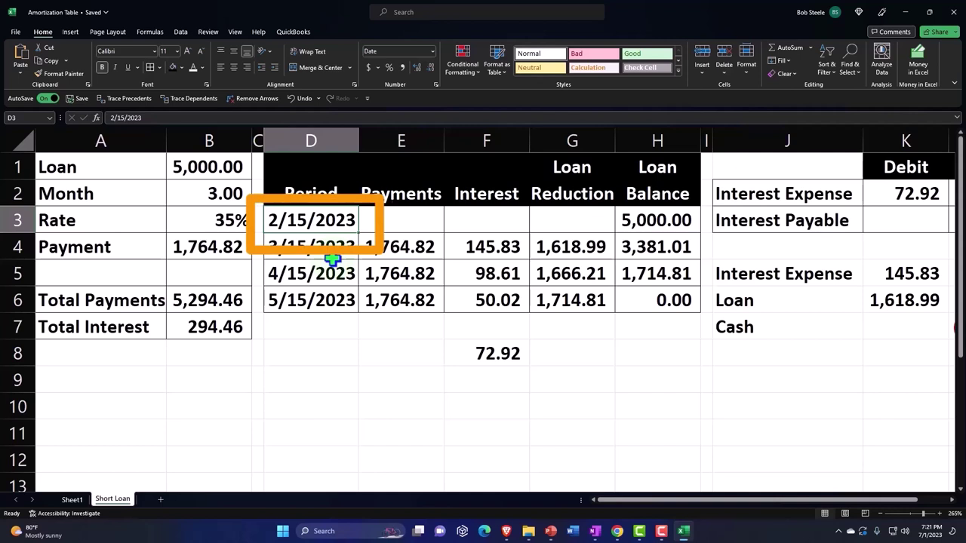
- Highlight the 3/15/2023 payment row of the amortization table in yellow, from Period through Loan Balance
key("Right")
key("Right")
key("Right")
key("Right")
key("Right")
key("Right")
key("Right")
key("Right")
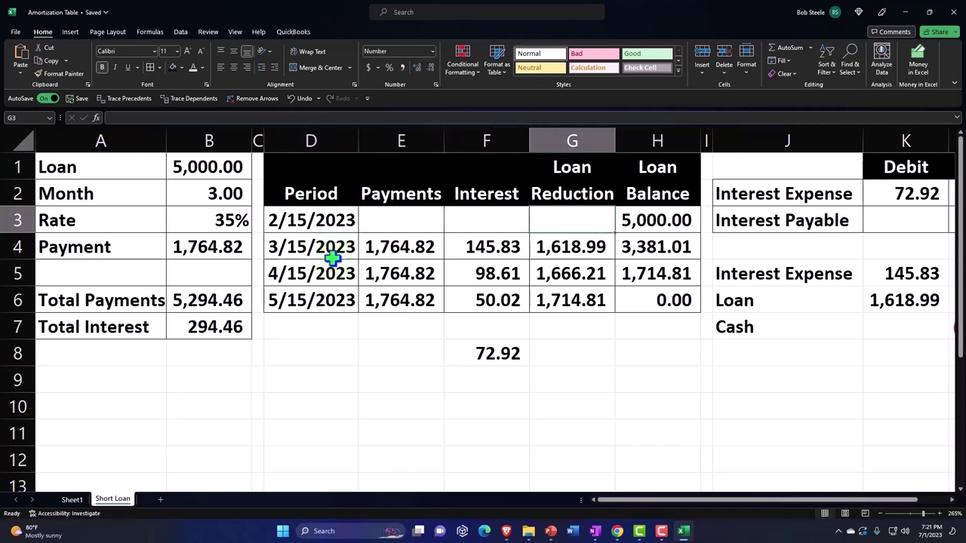
scroll(332, 258, "right", 1)
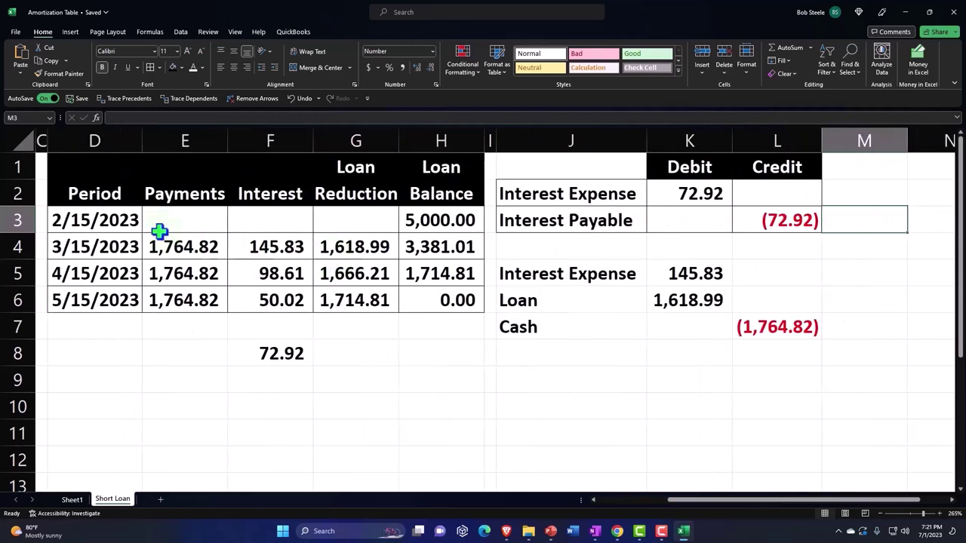
left_click_drag(134, 248, 413, 246)
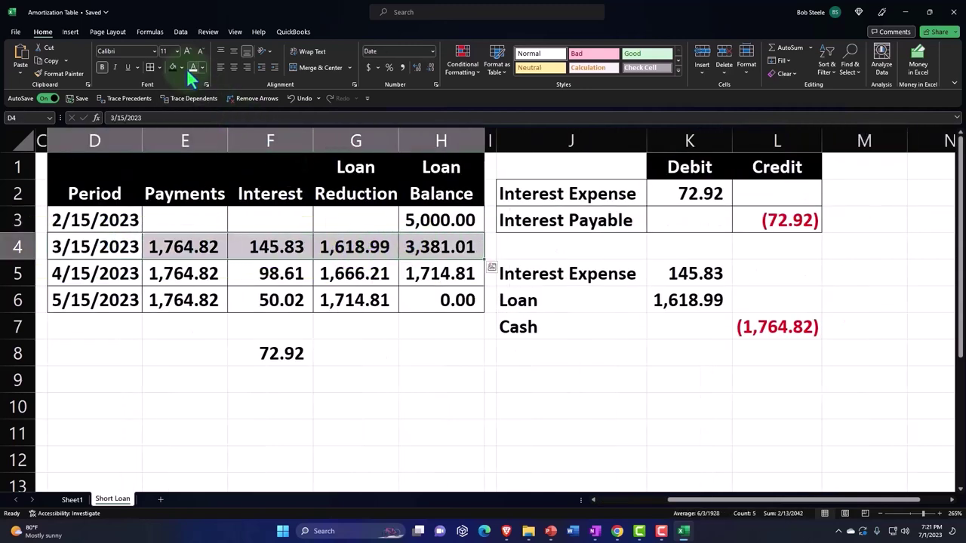
left_click(181, 67)
left_click(197, 161)
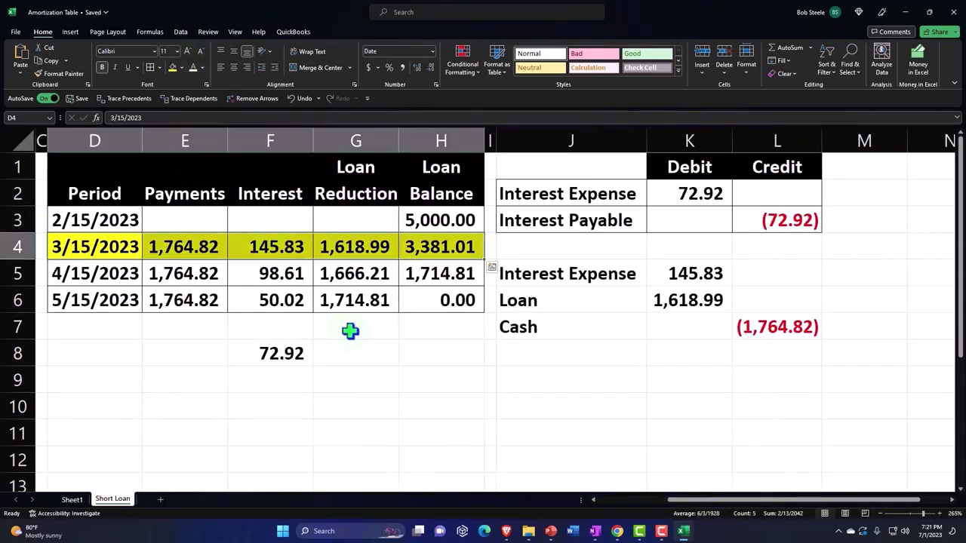
left_click(355, 329)
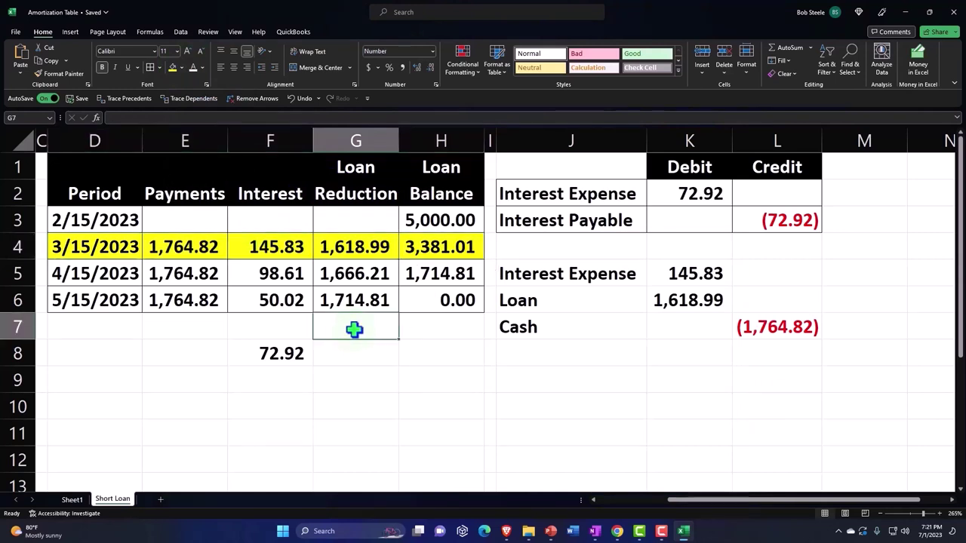
- Compare the interest expense and loan lines of the payment journal entry with the interest, loan reduction and balance in the 3/15/2023 row
left_click(528, 277)
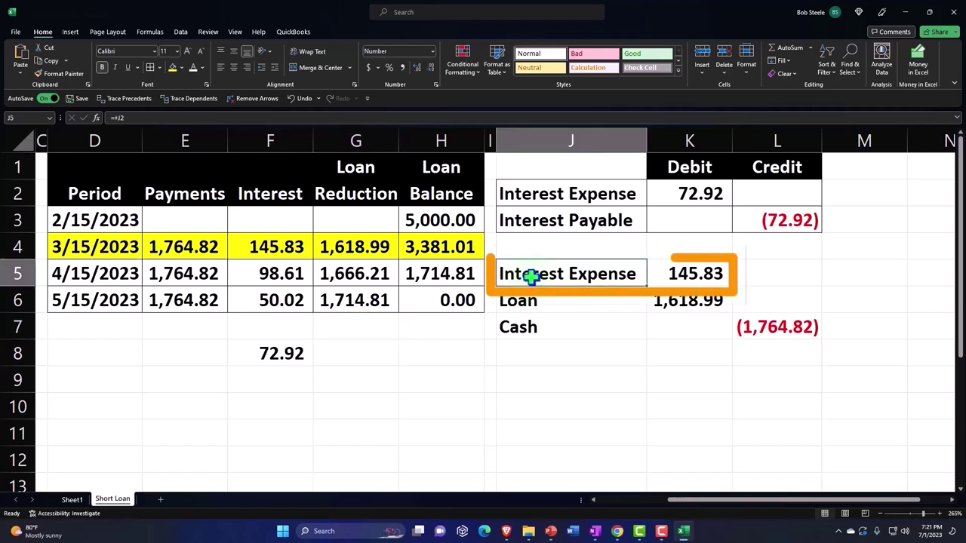
key("Right")
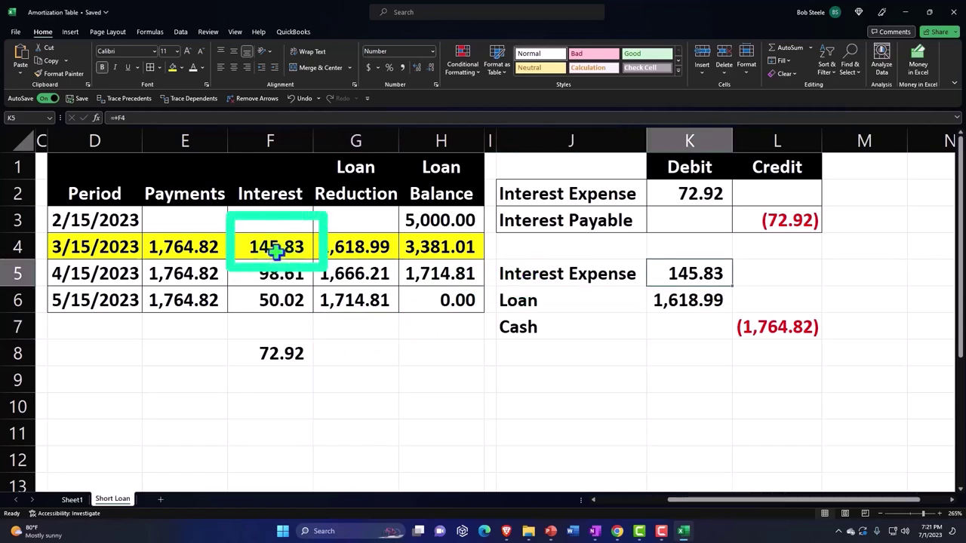
key("Down")
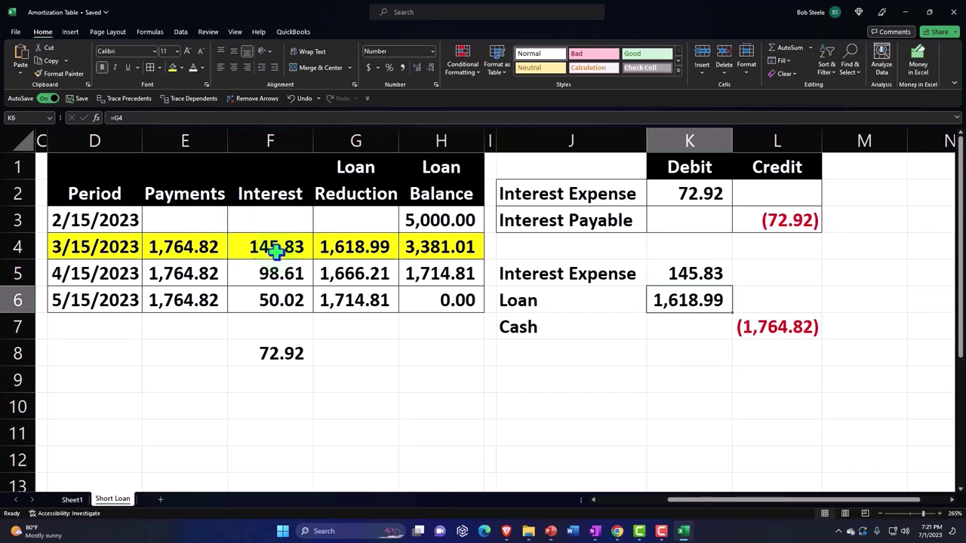
left_click(374, 252)
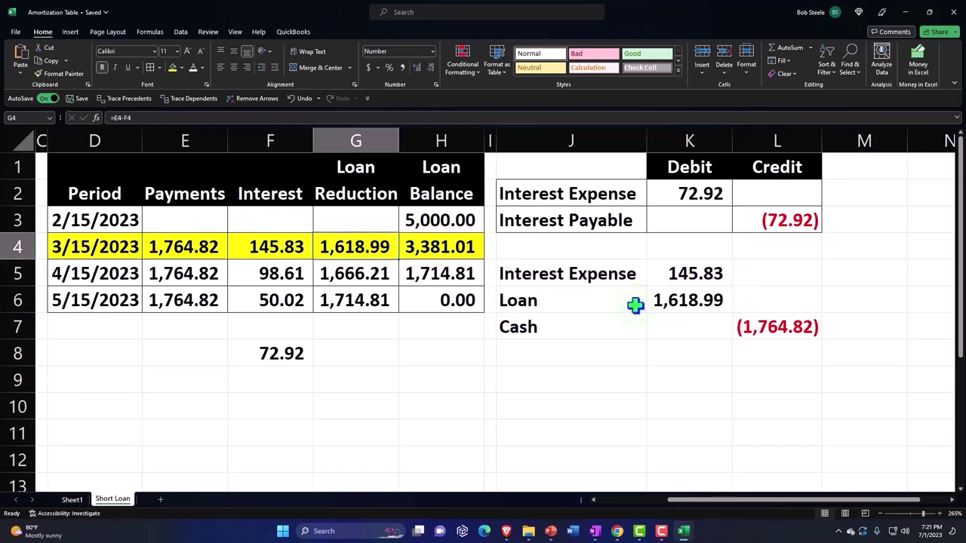
left_click(457, 249)
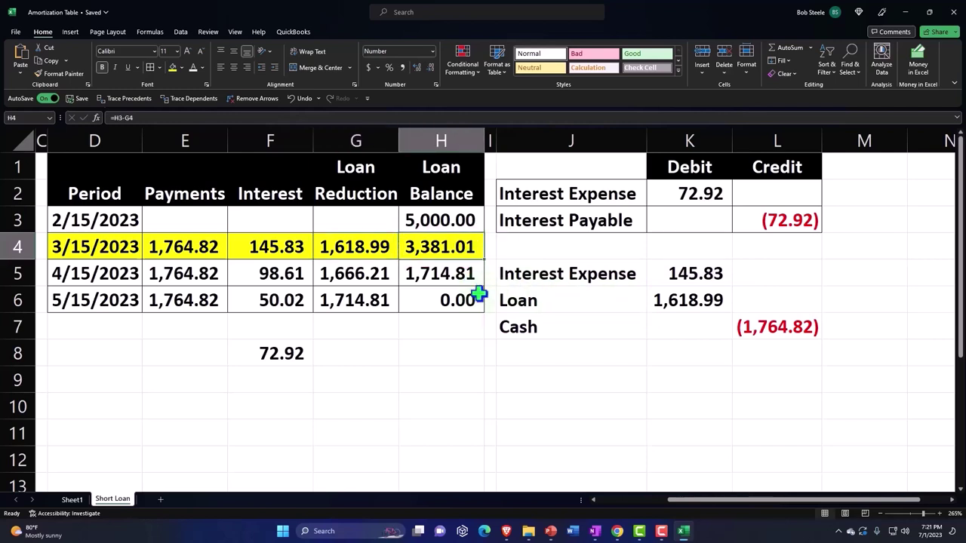
- Compare the payment entry's cash credit with the Payments column and the 3/15/2023 interest and loan reduction
left_click(744, 321)
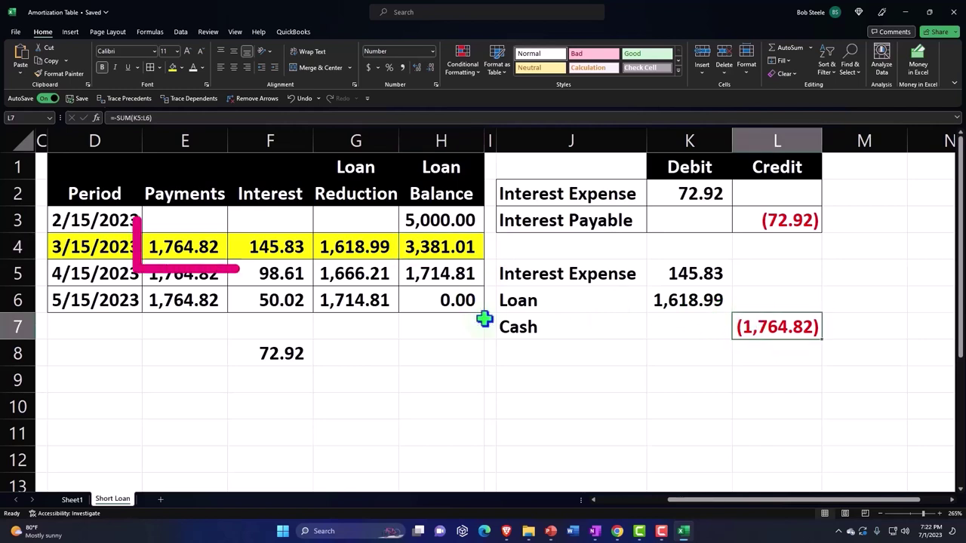
left_click(214, 252)
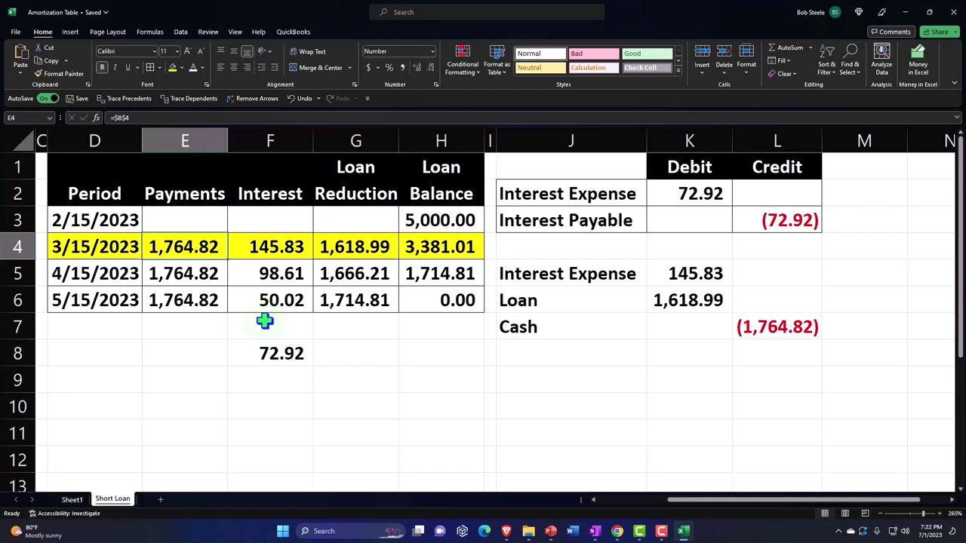
left_click_drag(261, 251, 320, 247)
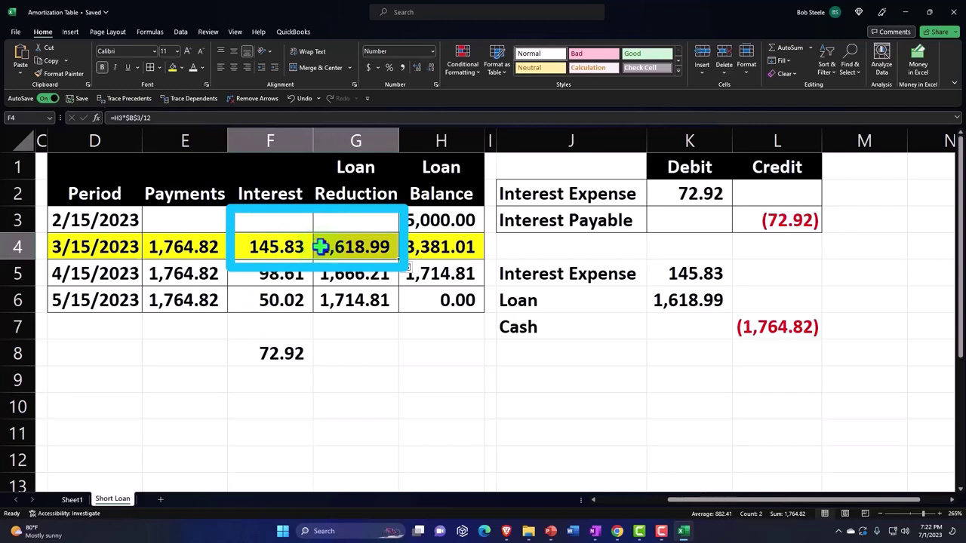
left_click(198, 248)
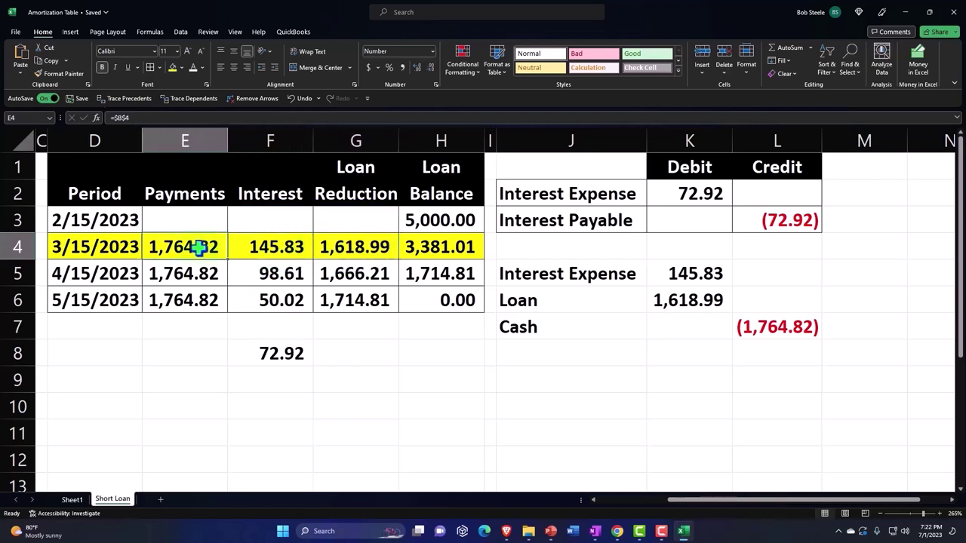
key("Down")
key("Down")
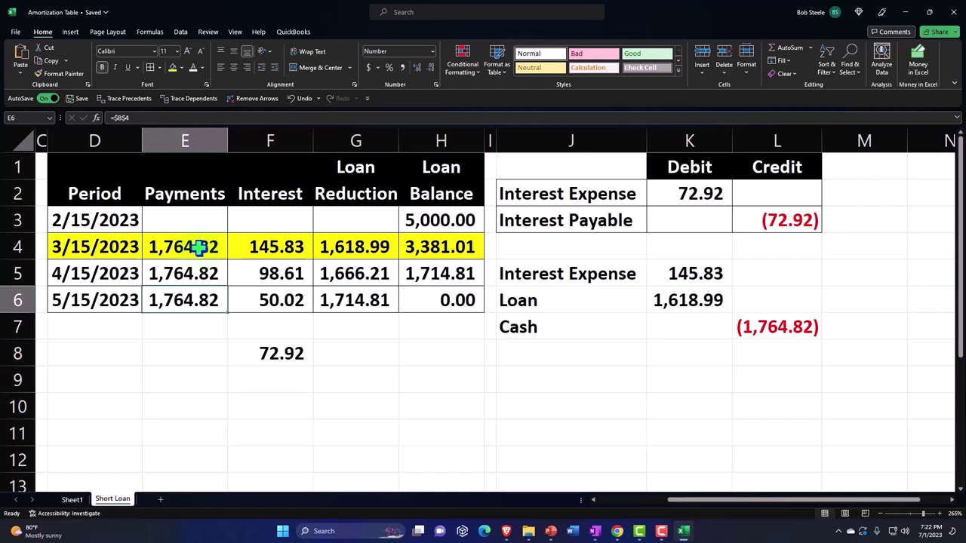
- Examine how interest and loan reduction split across the three payments, the opening loan balances, and the payment entry in J5:L7
left_click_drag(259, 246, 337, 247)
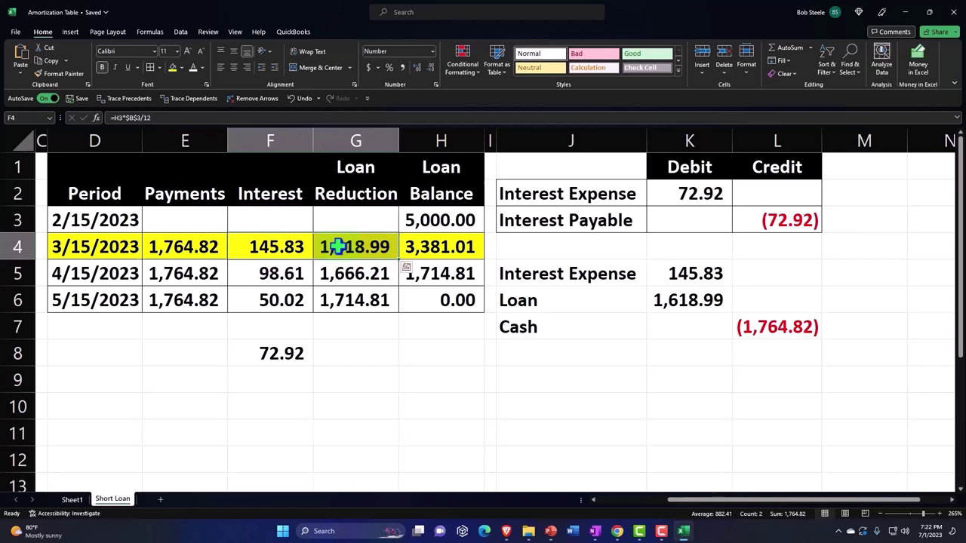
mouse_move(302, 244)
left_mouse_down()
mouse_move(324, 256)
mouse_move(326, 294)
left_mouse_up()
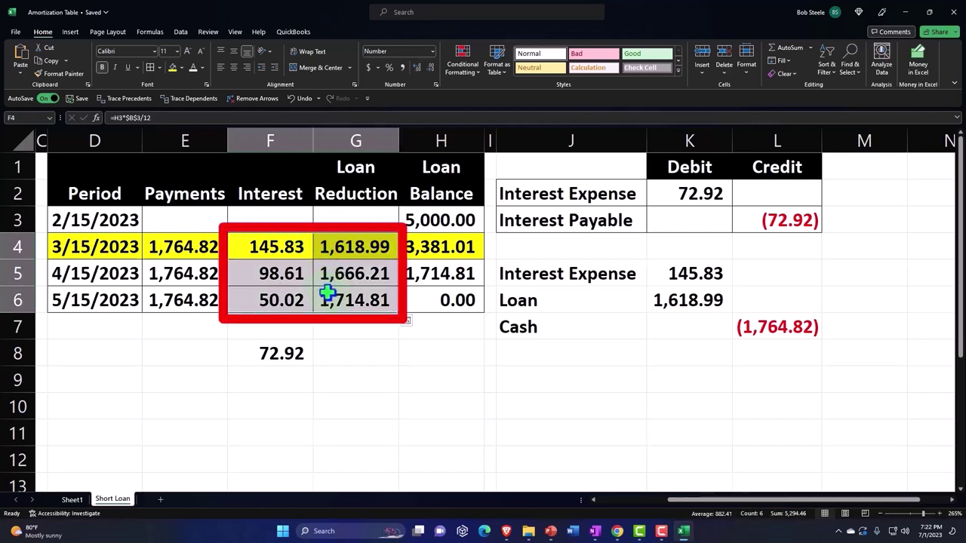
left_click(198, 257)
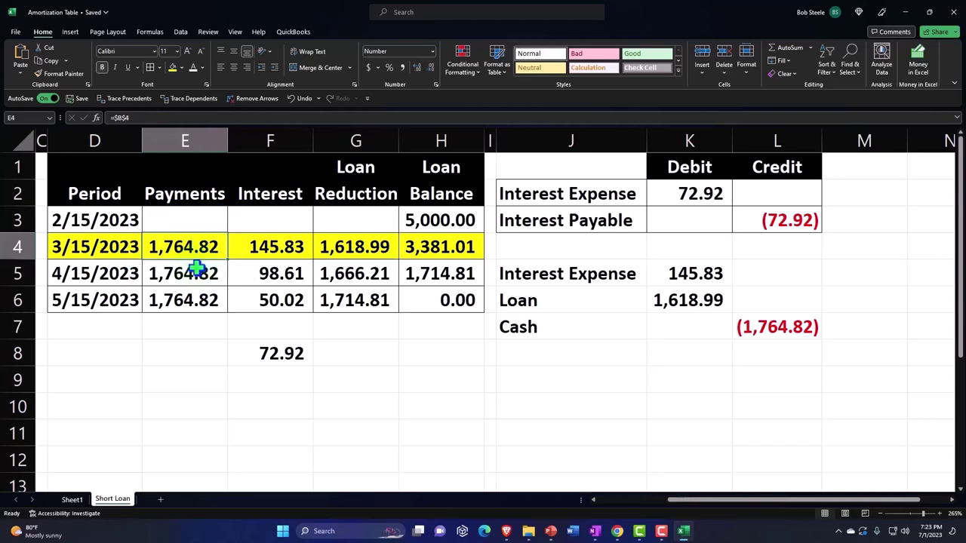
left_click(436, 220)
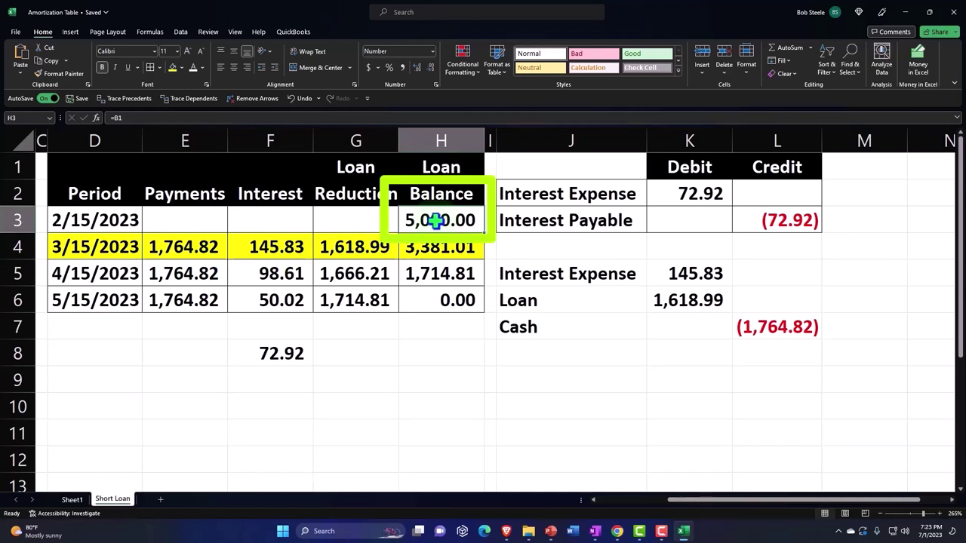
left_click(437, 246)
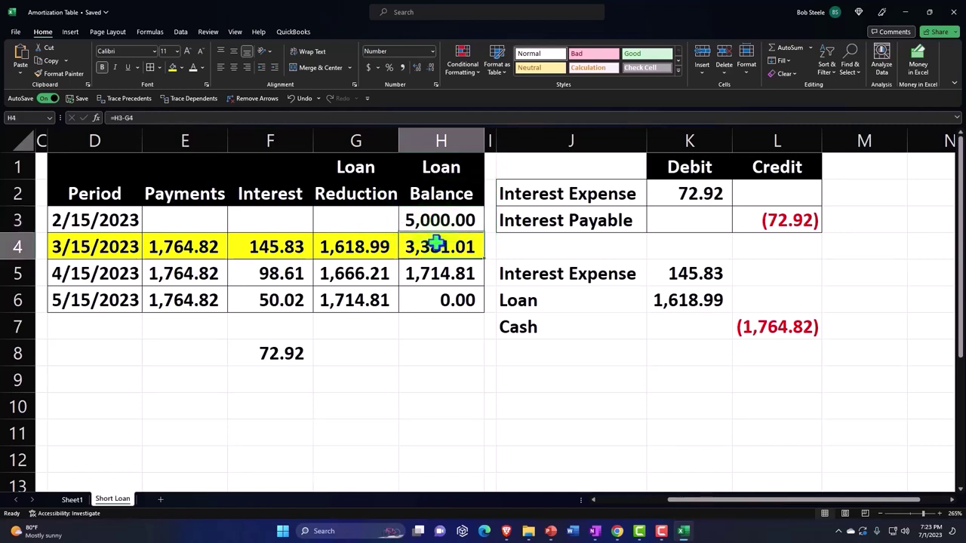
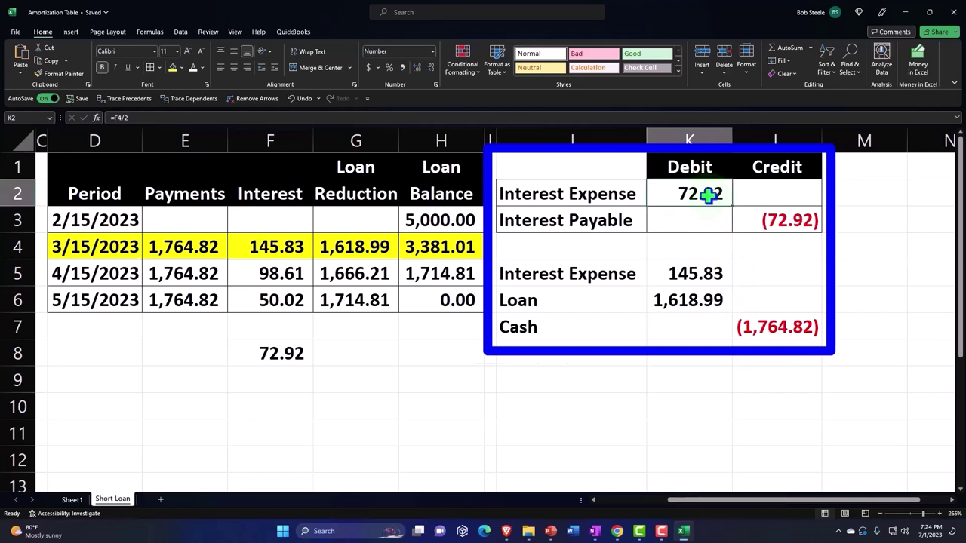
left_click_drag(614, 283, 753, 323)
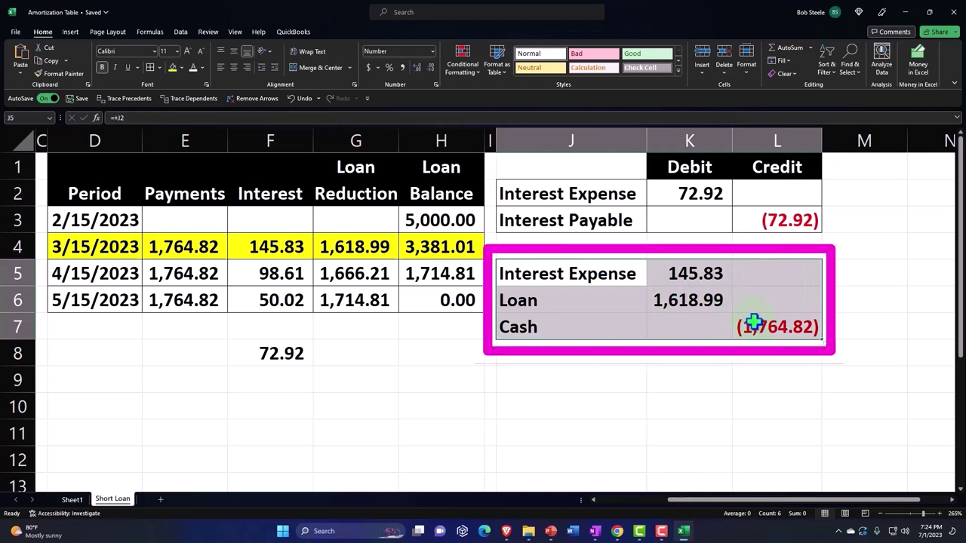
- Start an alternative payment entry in row 9 with the label Interest Expense and the debit formula =F4-K2
left_click(572, 382)
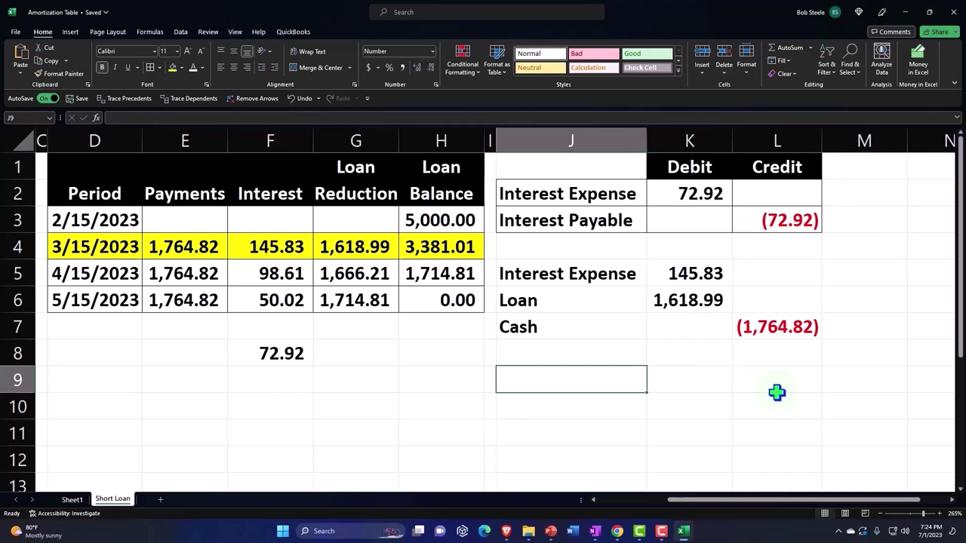
type("Interest Ex")
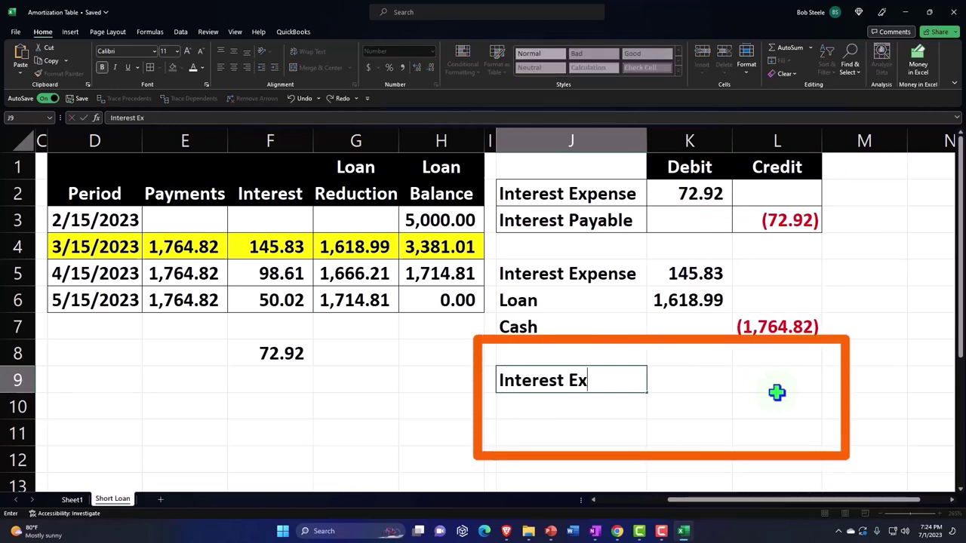
type("pense")
key("Tab")
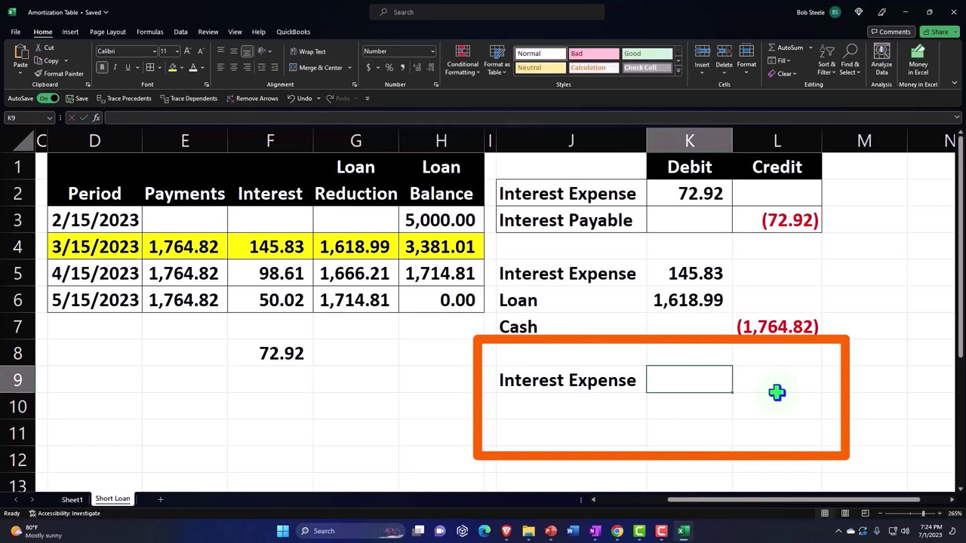
type("=")
key("Left")
key("Left")
key("Left")
key("Left")
key("Left")
key("Up")
key("Up")
key("Up")
key("Up")
key("Up")
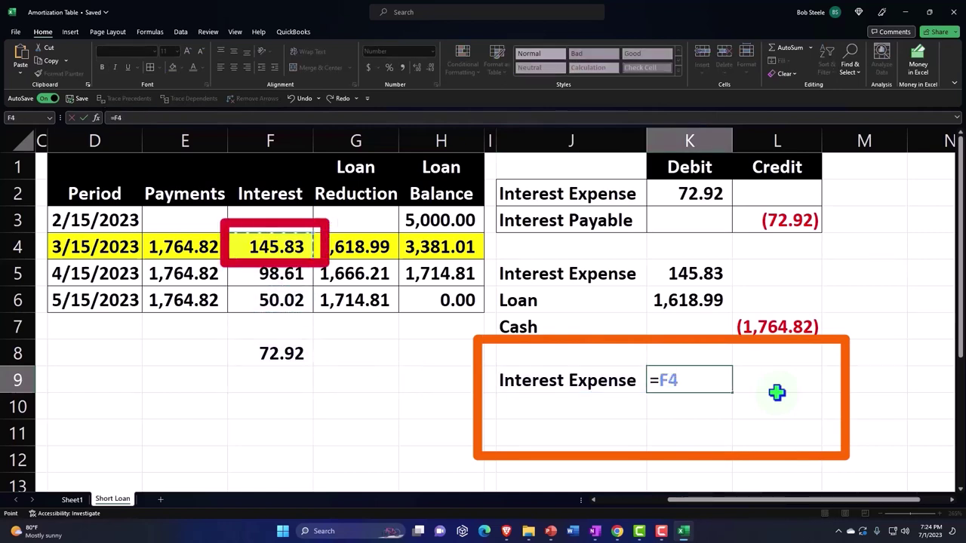
key("Up")
key("Up")
key("Up")
key("Up")
key("Up")
key("Up")
key("Up")
key("Return")
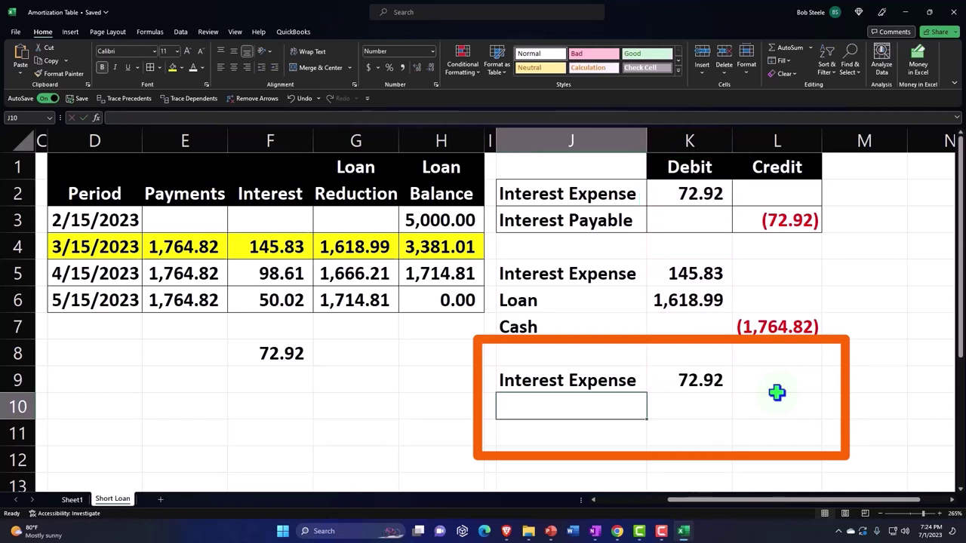
- Label row 10 of the new entry Interest Payable by referencing the account name in J3
type("+")
key("Up")
key("Up")
key("Up")
key("Up")
key("Up")
key("Up")
key("Up")
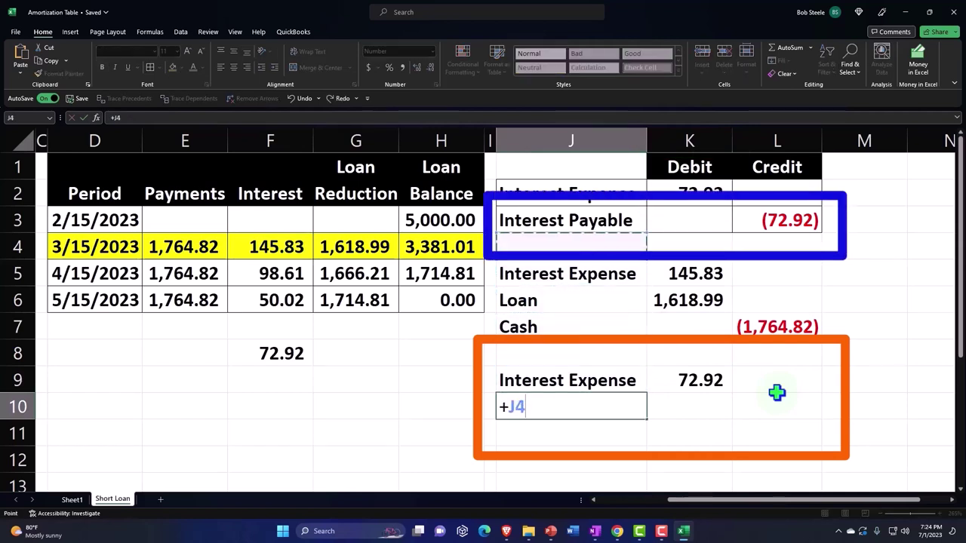
key("Tab")
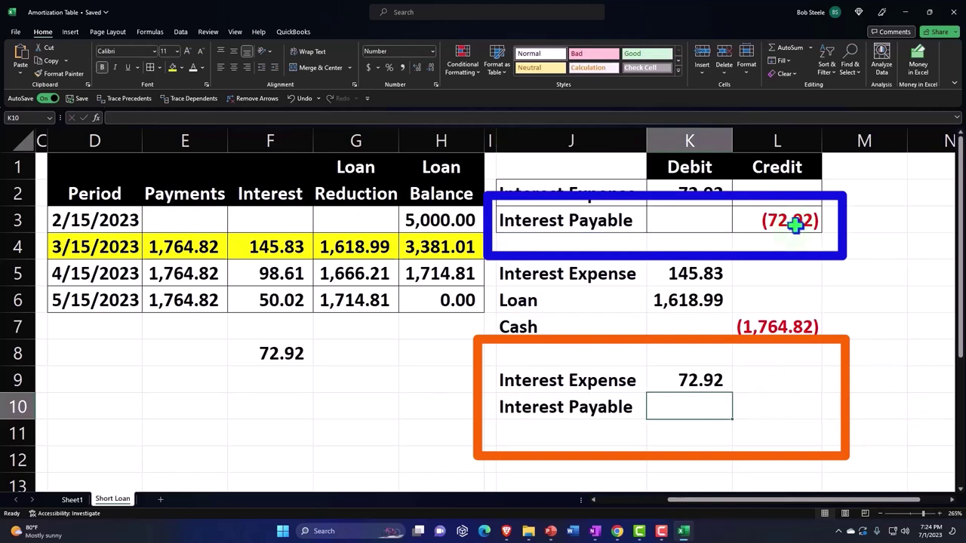
- Try filling the Interest Payable debit in K10 with the formula =L3
type("=")
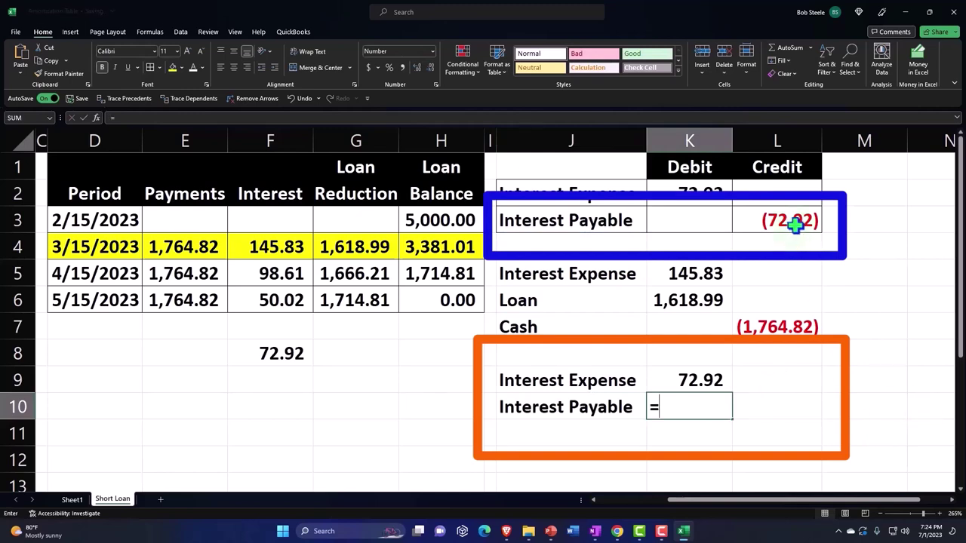
key("Up")
key("Up")
key("Up")
key("Up")
key("Up")
key("Up")
key("Up")
key("Right")
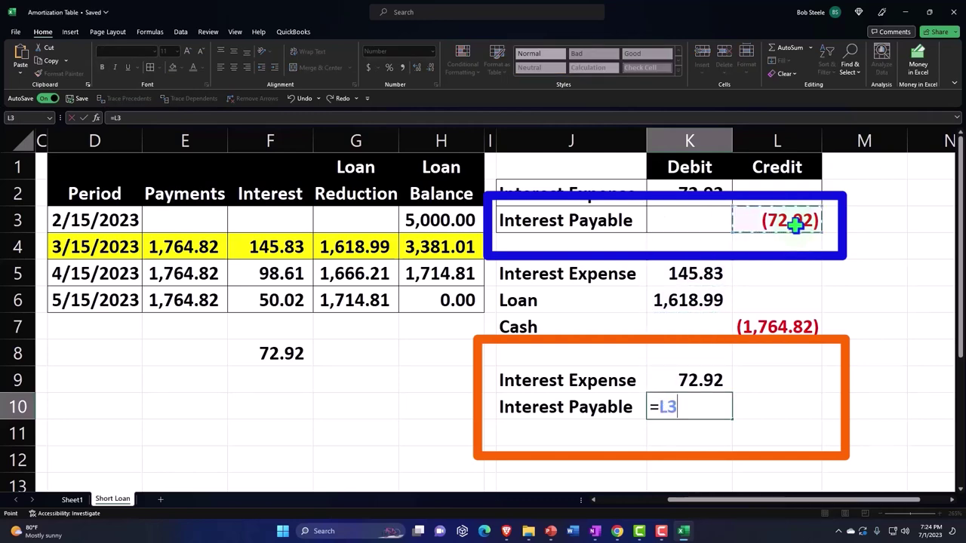
key("Return")
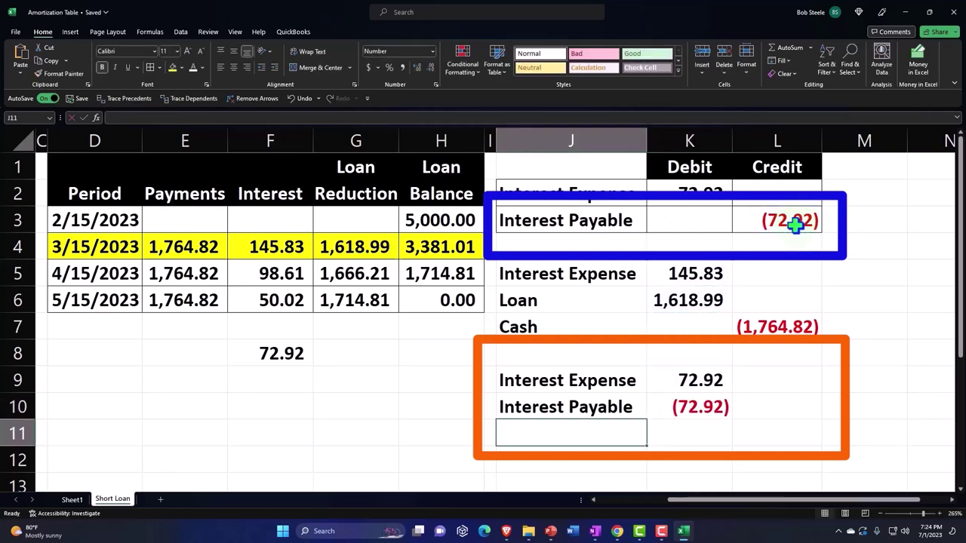
- Set the Interest Payable debit in K10 to the negative of the accrued credit in L3
key("Right")
key("Up")
type("-")
key("Up")
key("Up")
key("Up")
key("Up")
key("Up")
key("Up")
key("Up")
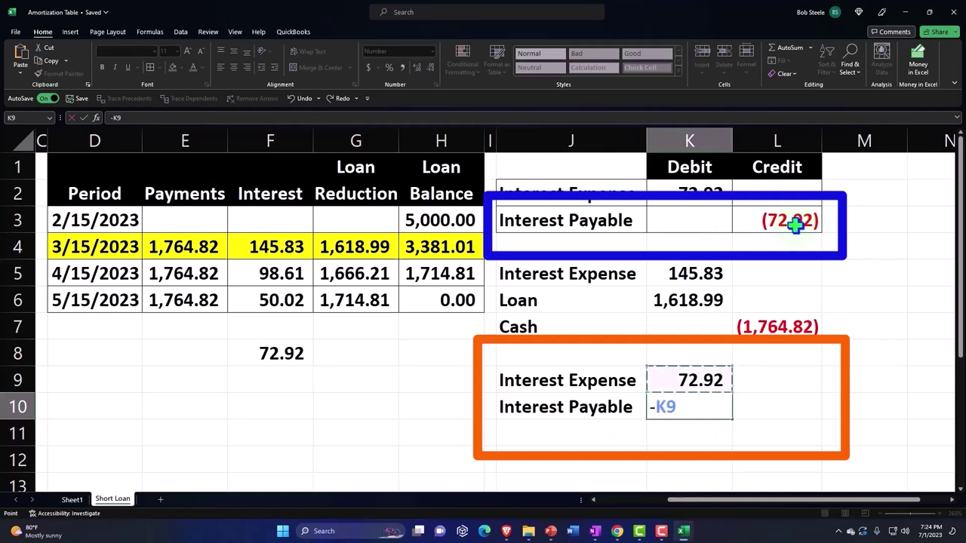
key("Right")
key("Return")
key("Left")
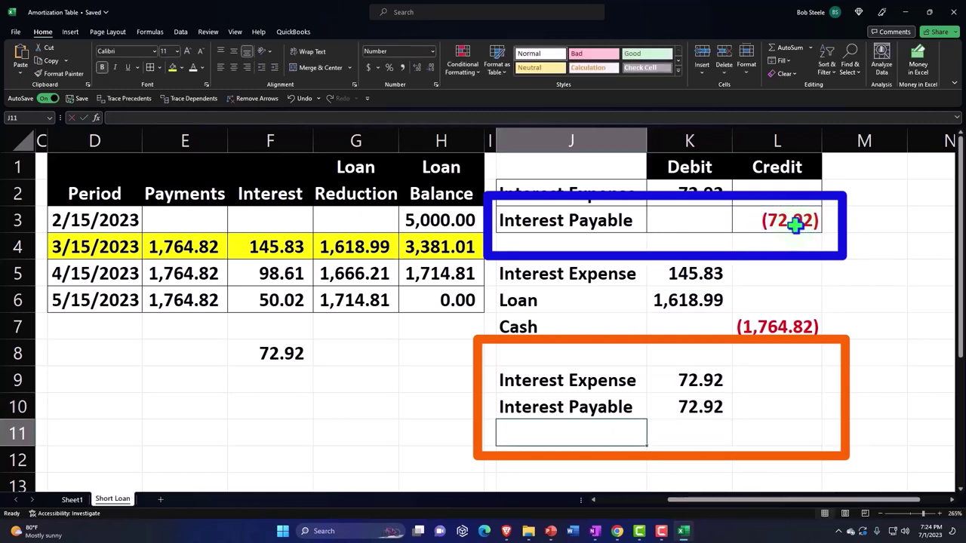
- Add a Loan line in row 11 with its debit referencing the 3/15/2023 loan reduction in G4
type("Loan")
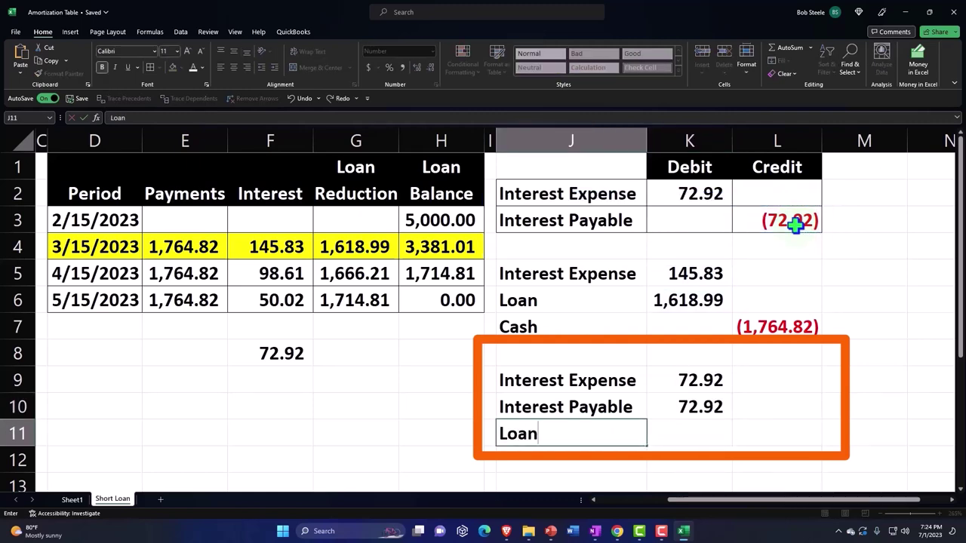
key("Right")
key("Right")
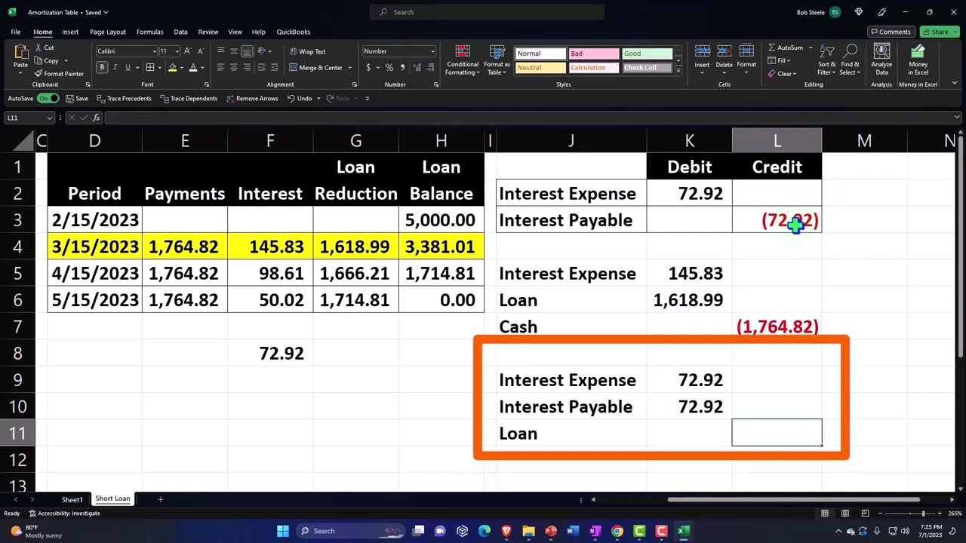
key("Left")
type("+")
key("Left")
key("Left")
key("Left")
key("Up")
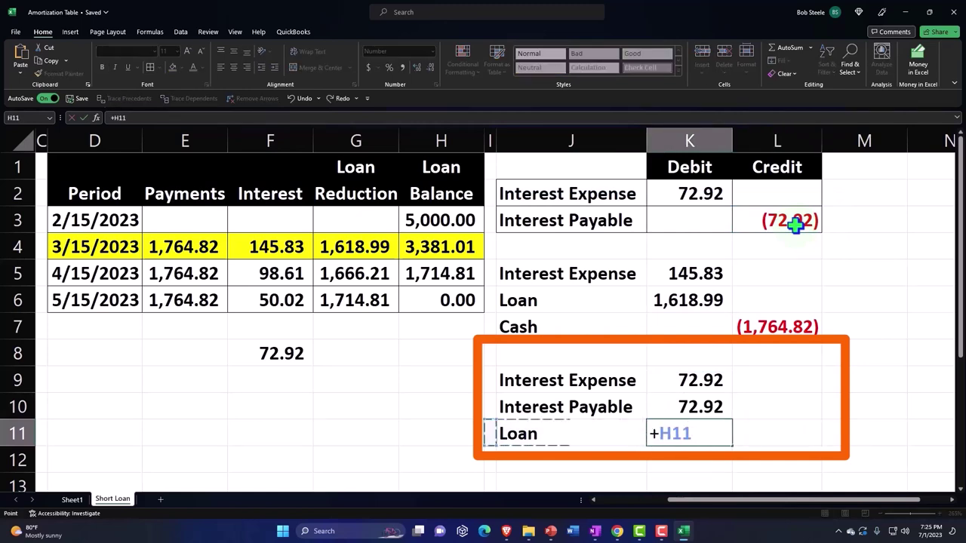
key("Up")
key("Up")
key("Up")
key("Up")
key("Up")
key("Up")
key("Up")
key("Down")
key("Left")
key("Return")
- Add a Cash line in row 12 with its credit set to the negative sum of the debits in rows 9 to 11
type("Cash")
key("Right")
key("Right")
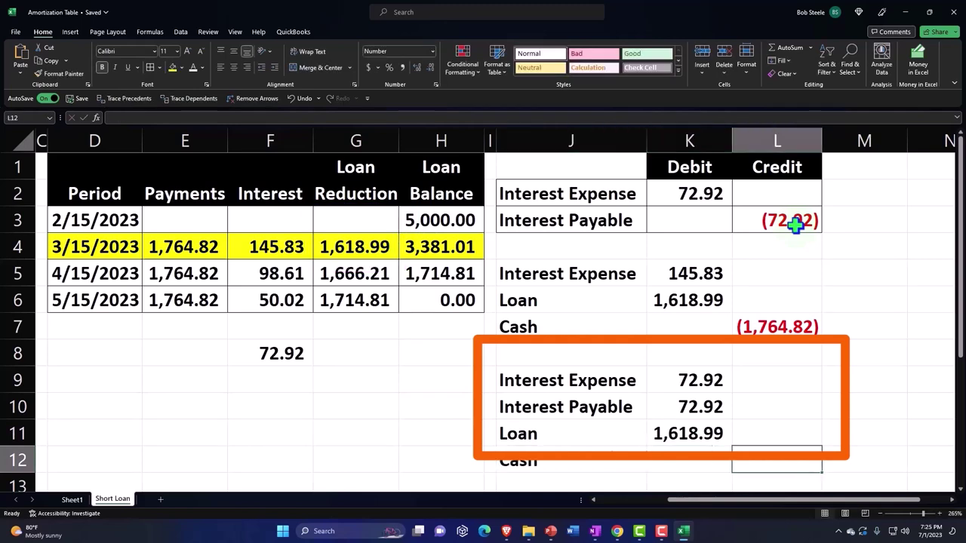
type("=sum(")
key("Up")
key("shift+Left")
key("shift+Up")
key("shift+Up")
key("Return")
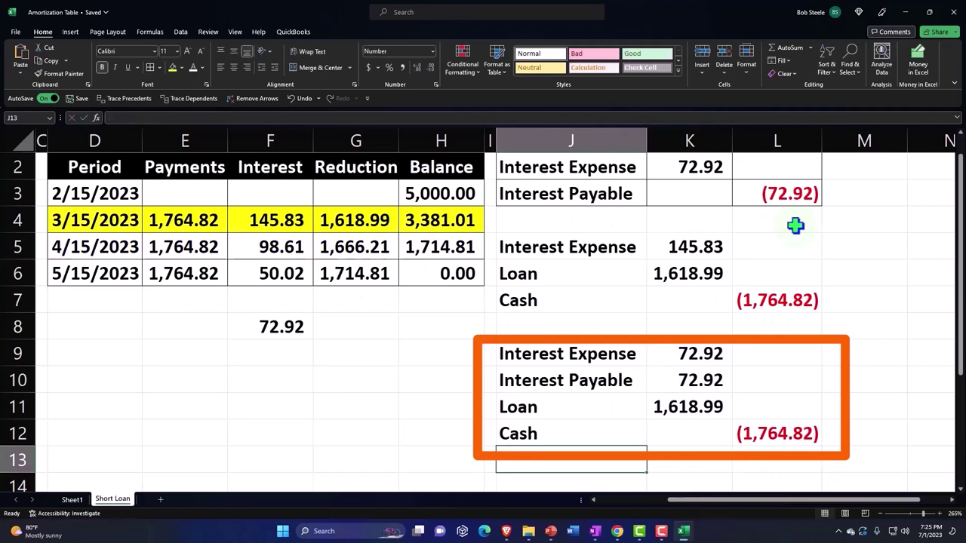
- Compare the new entry's interest expense and payable debits with the original entry's interest expense and the 3/15/2023 amortization row
left_click(702, 361)
left_click_drag(702, 365, 704, 370)
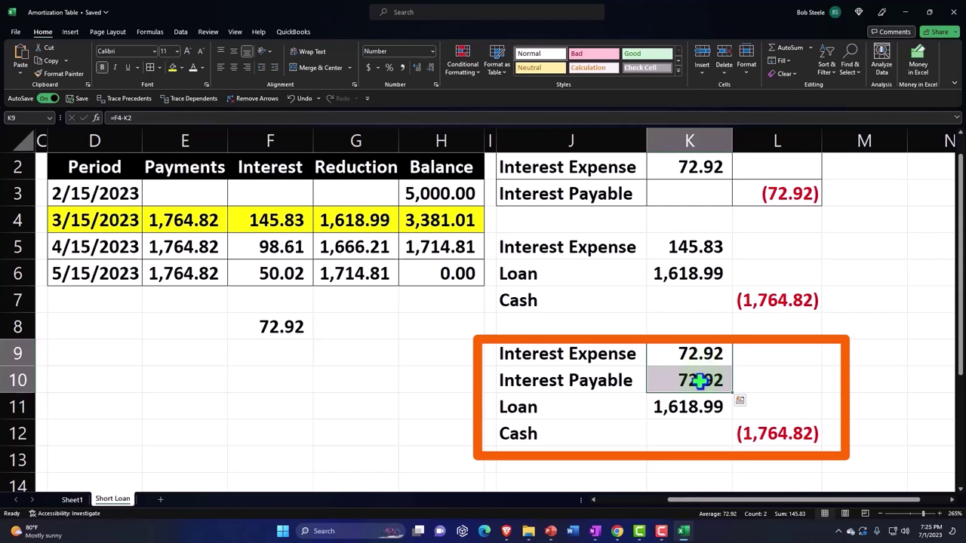
left_click(686, 249)
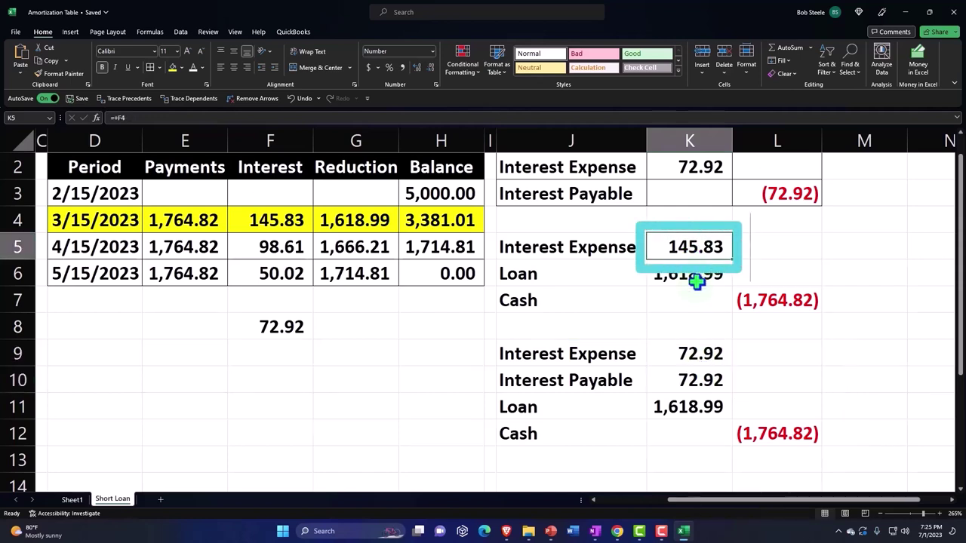
left_click_drag(619, 352, 744, 431)
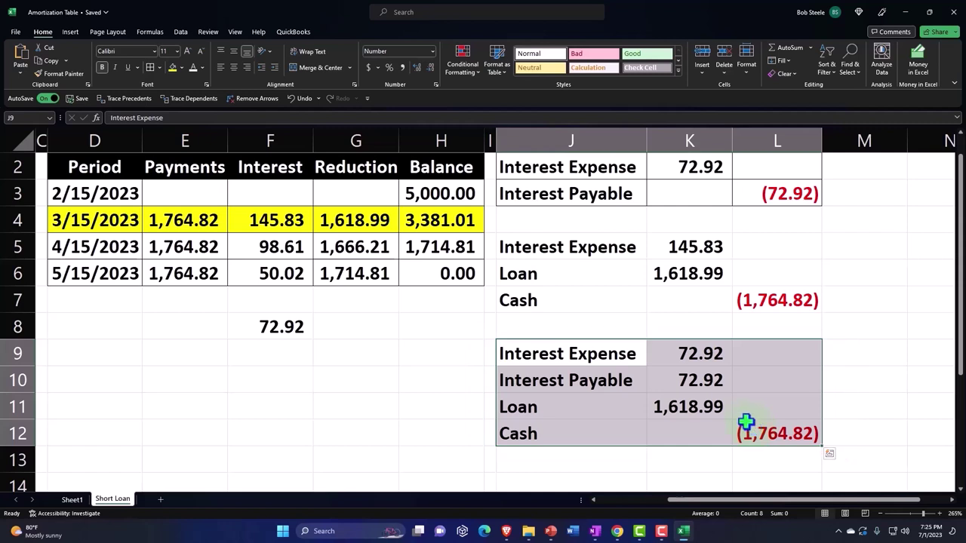
scroll(746, 422, "up", 1)
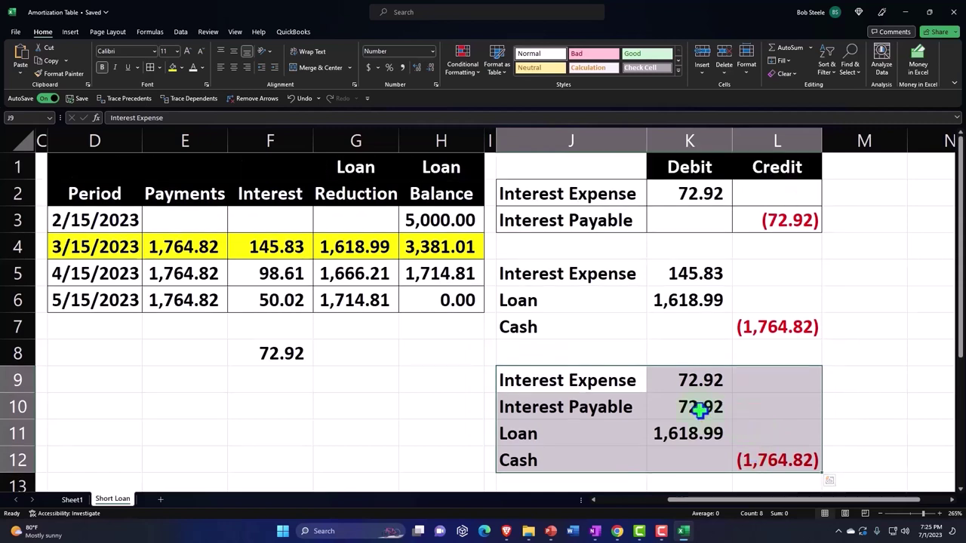
left_click_drag(143, 223, 419, 265)
left_click_drag(130, 247, 429, 245)
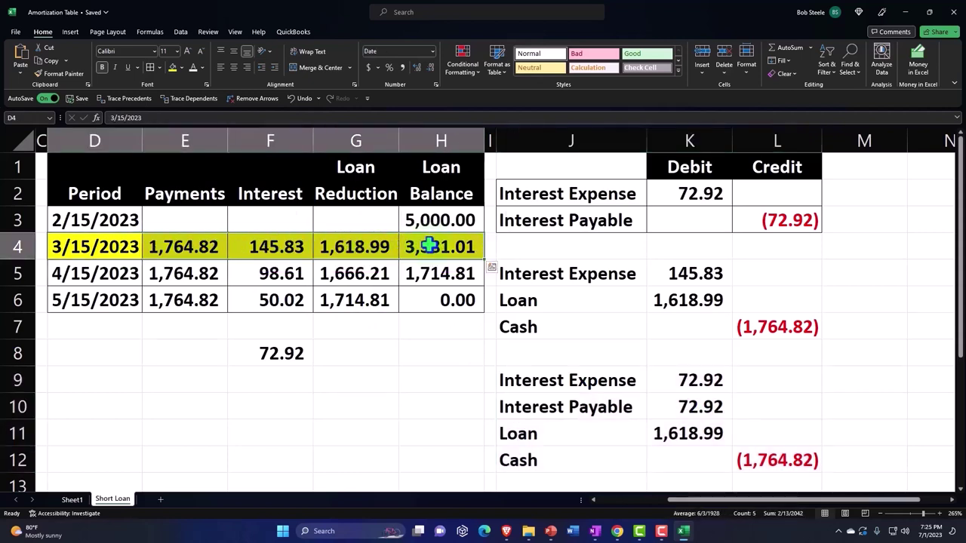
mouse_move(490, 197)
left_mouse_down()
mouse_move(831, 241)
mouse_move(495, 198)
left_mouse_up()
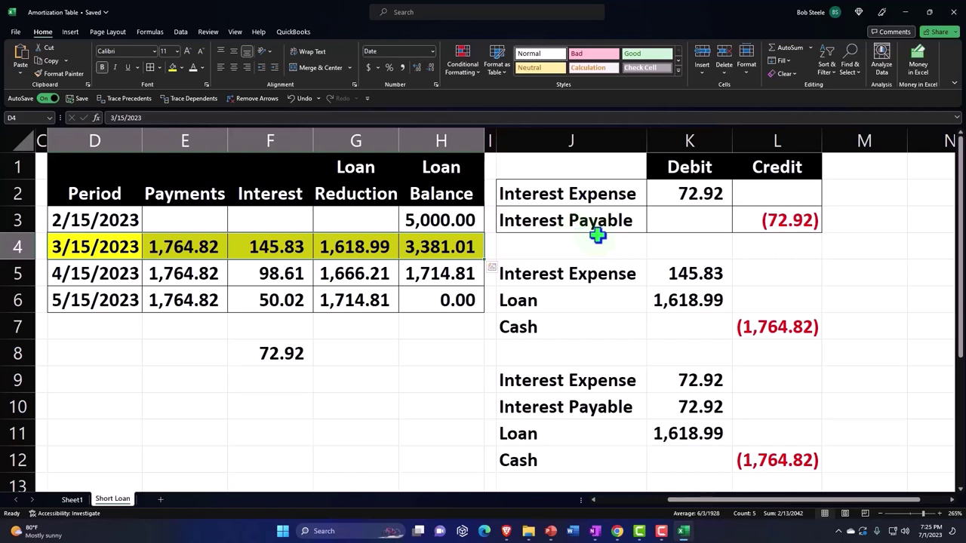
- Review the accrued Interest Payable credit in L3 and the original payment entry in J5:L7
left_click(753, 223)
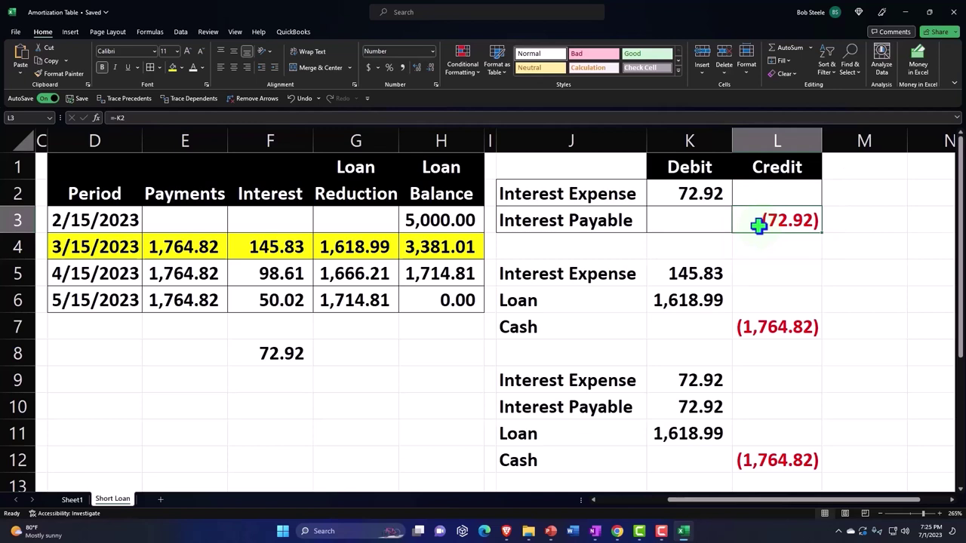
left_click_drag(613, 274, 755, 330)
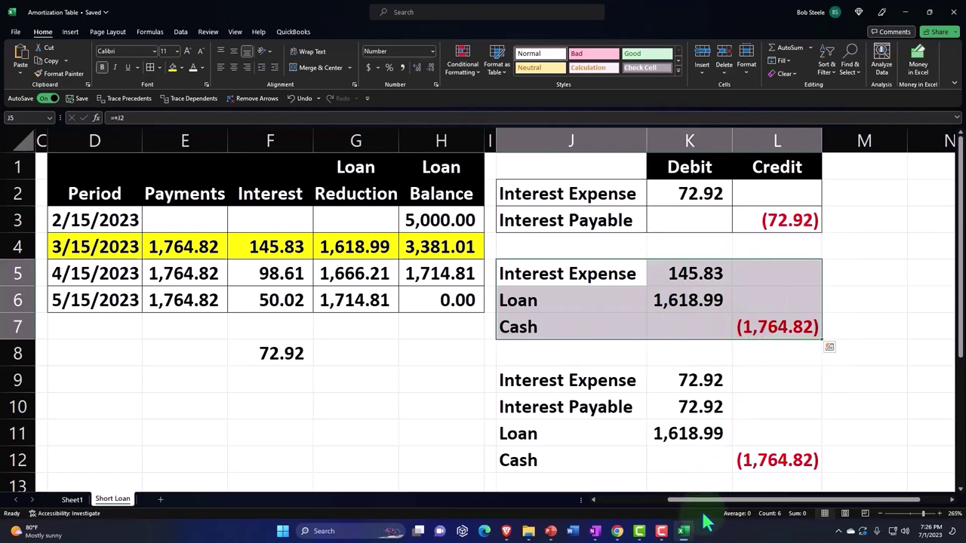
- Switch to Xero in Chrome and open the Balance Sheet Comp report from the Get Great Guitars dashboard
left_click(683, 532)
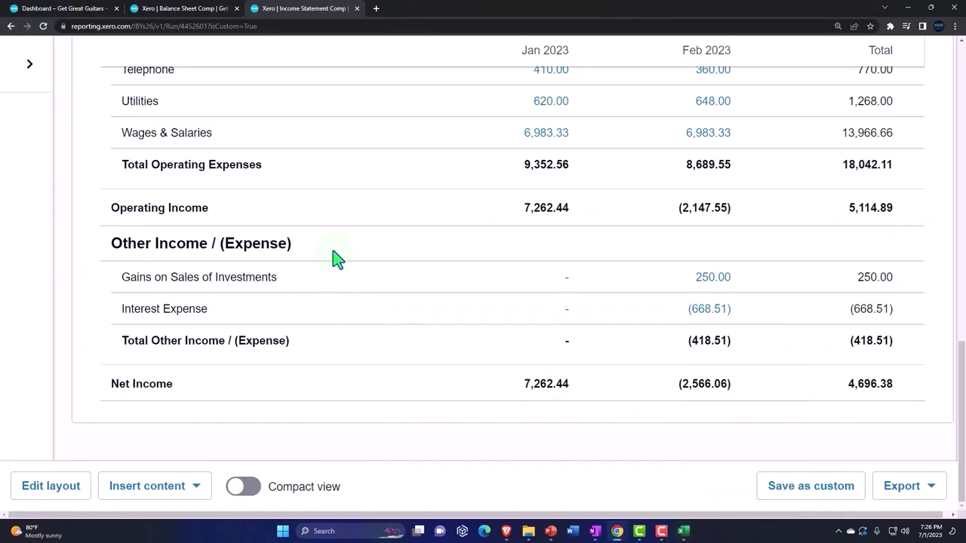
scroll(337, 265, "up", 9)
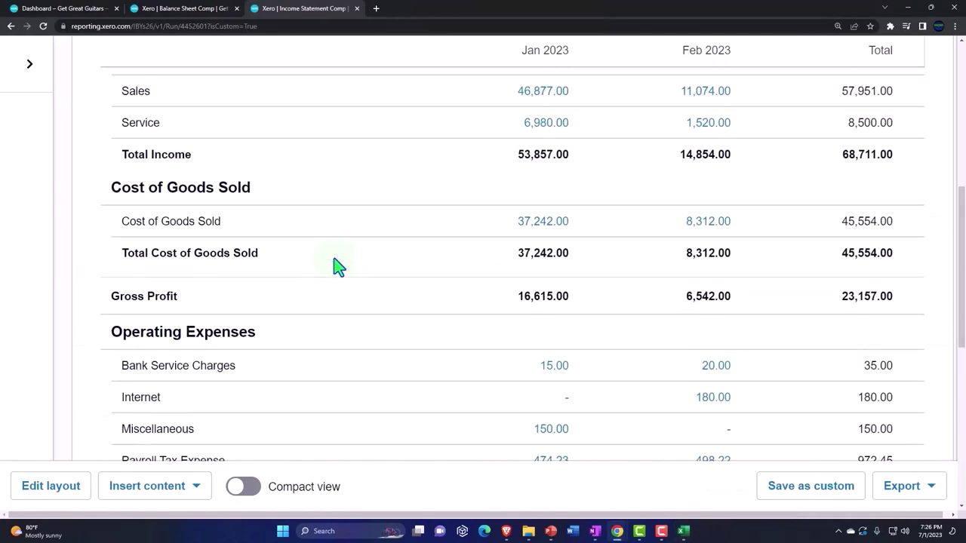
left_click(81, 15)
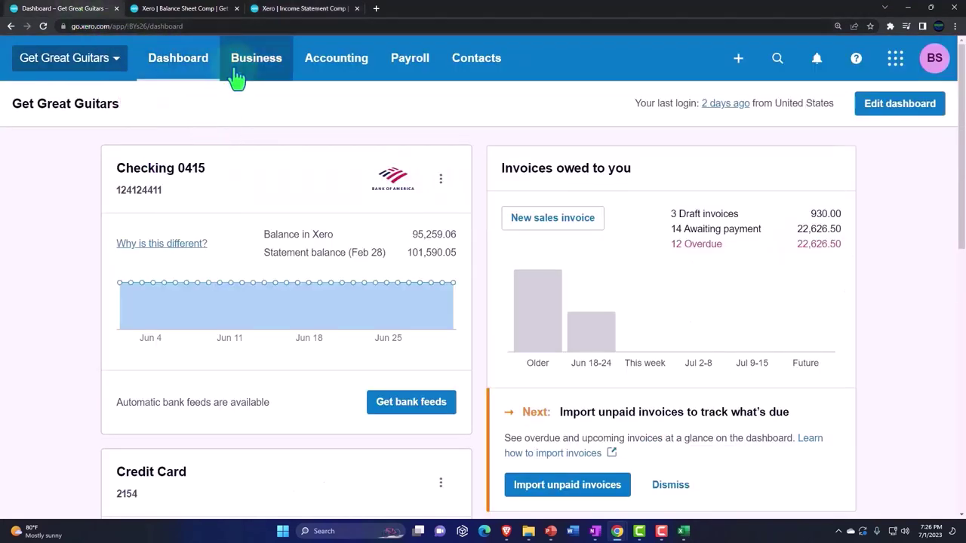
left_click(330, 67)
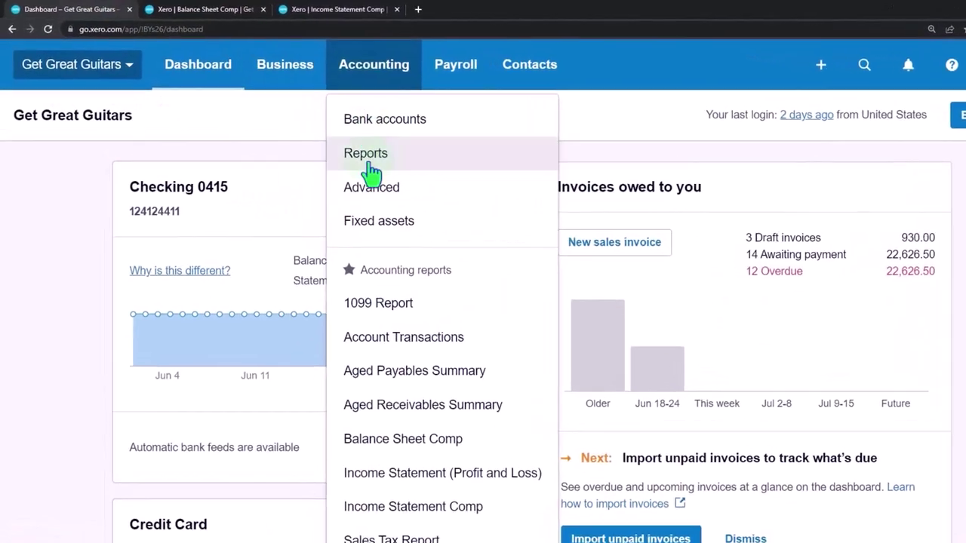
left_click(407, 444)
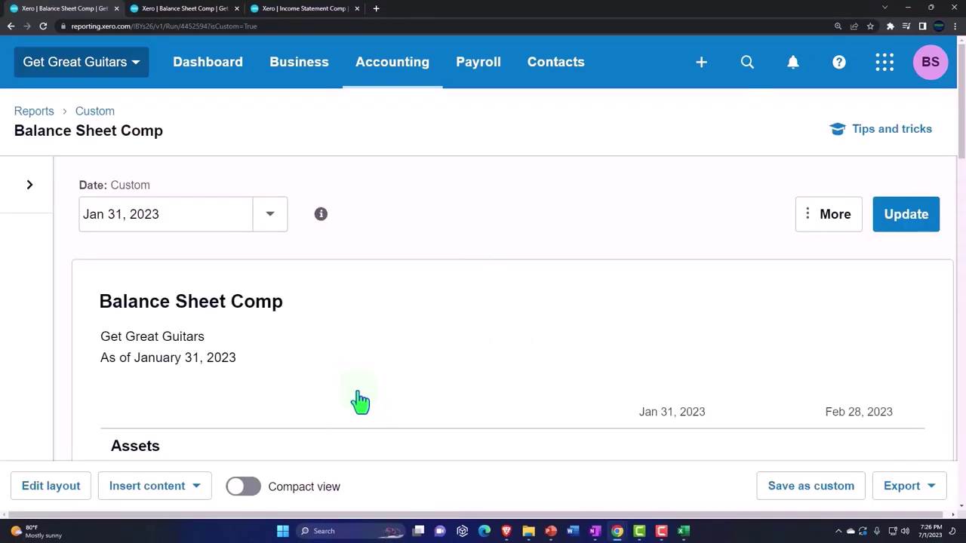
- Open the account transactions behind the Feb 28, 2023 Interest Payable balance under current liabilities
scroll(361, 400, "down", 4)
scroll(362, 394, "down", 3)
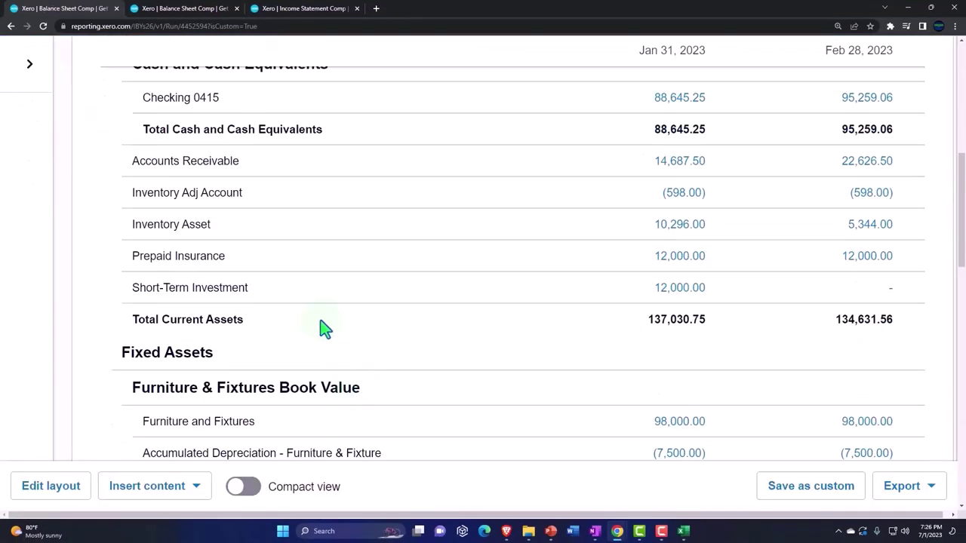
scroll(205, 194, "down", 4)
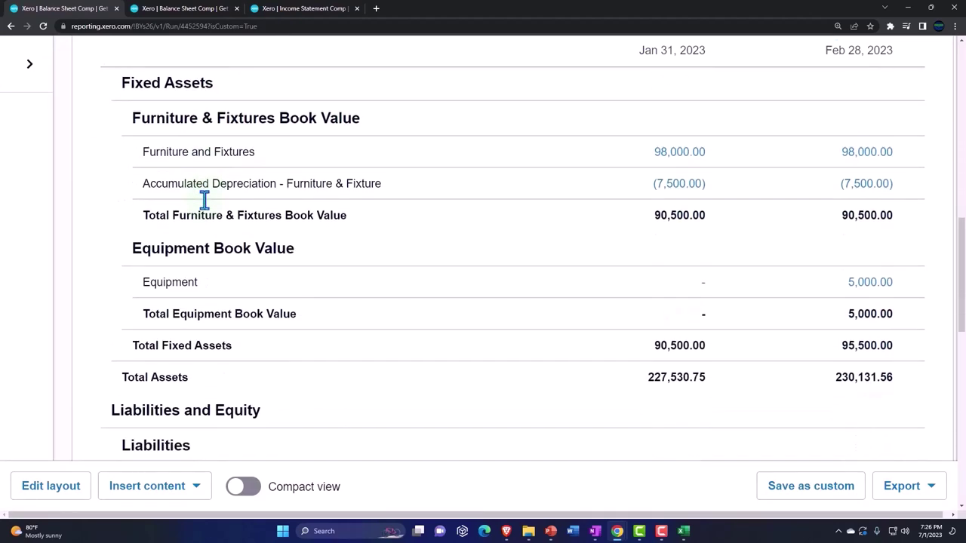
scroll(204, 199, "down", 2)
scroll(214, 248, "up", 3)
scroll(214, 243, "down", 4)
scroll(213, 241, "down", 5)
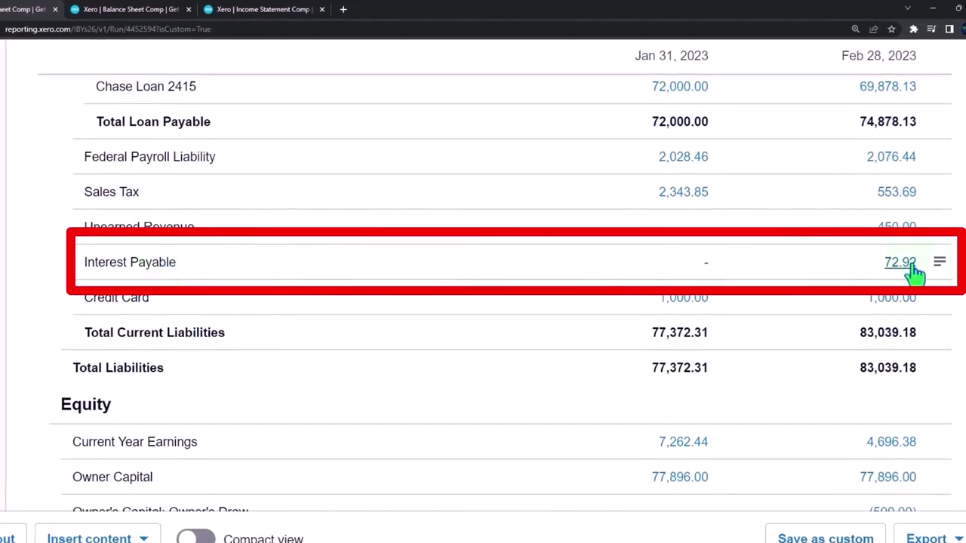
left_click(900, 262)
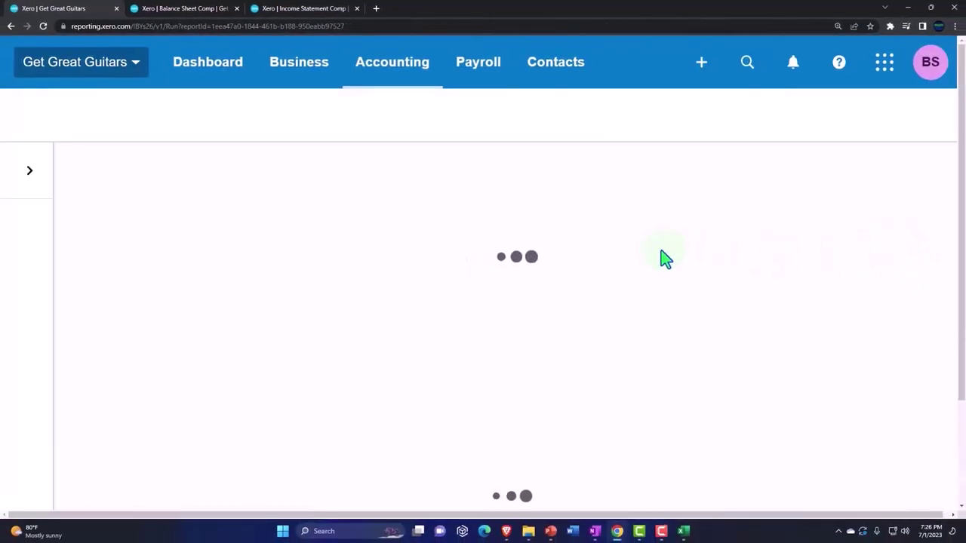
scroll(663, 258, "down", 3)
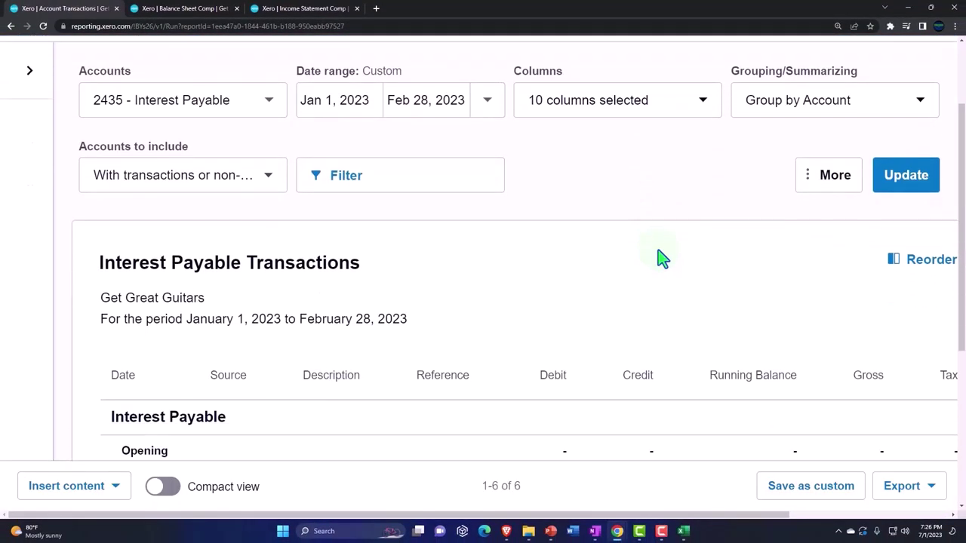